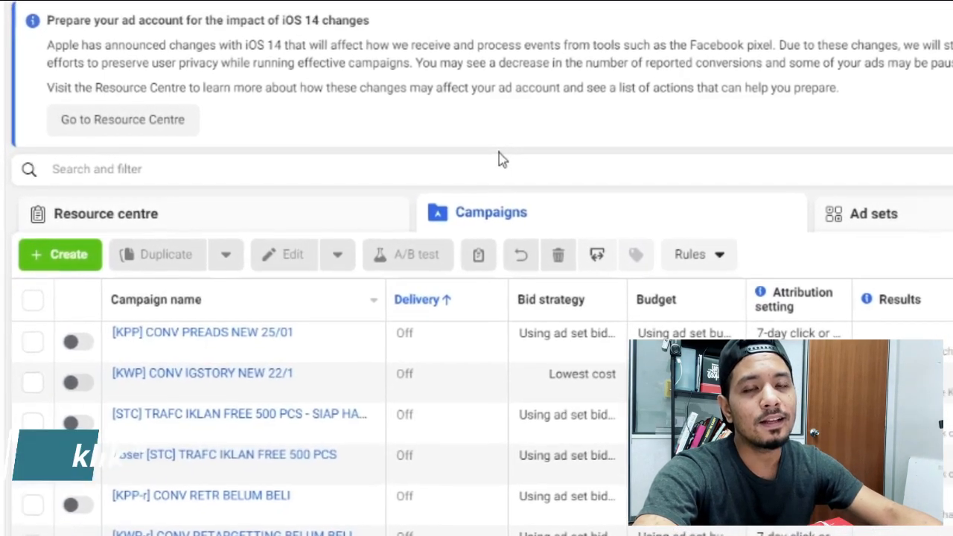
Step: Create a new campaign with the Traffic objective and continue to its ad set settings, keeping the default campaign name
left_click(72, 272)
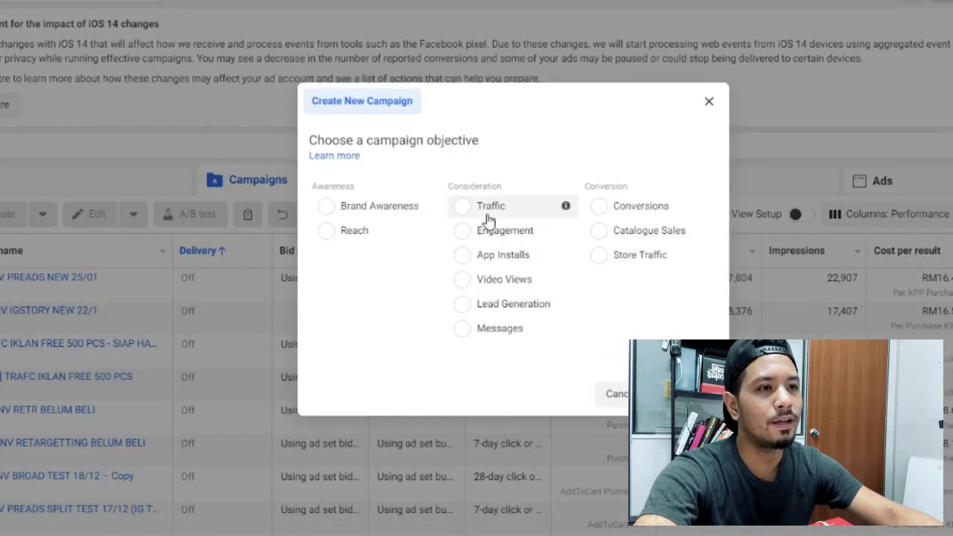
left_click(465, 208)
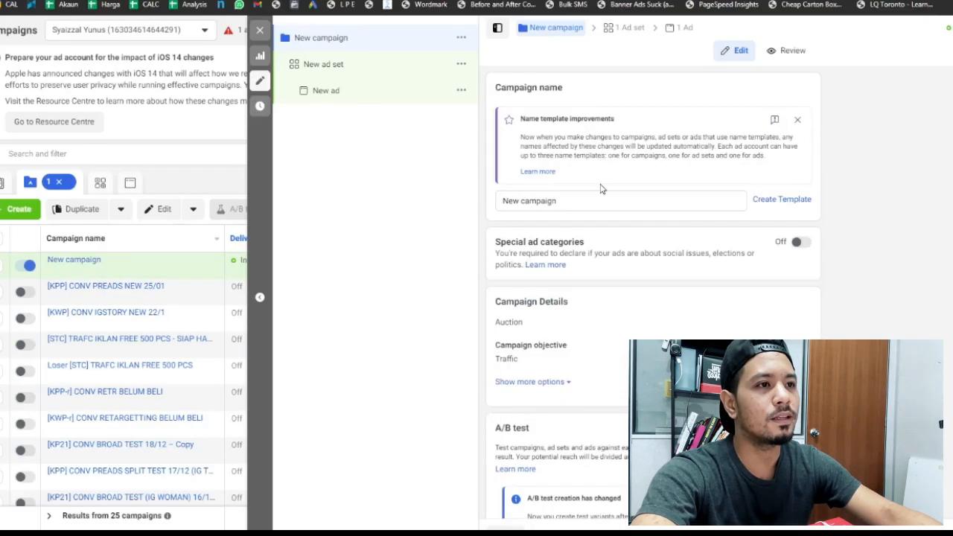
left_click(586, 201)
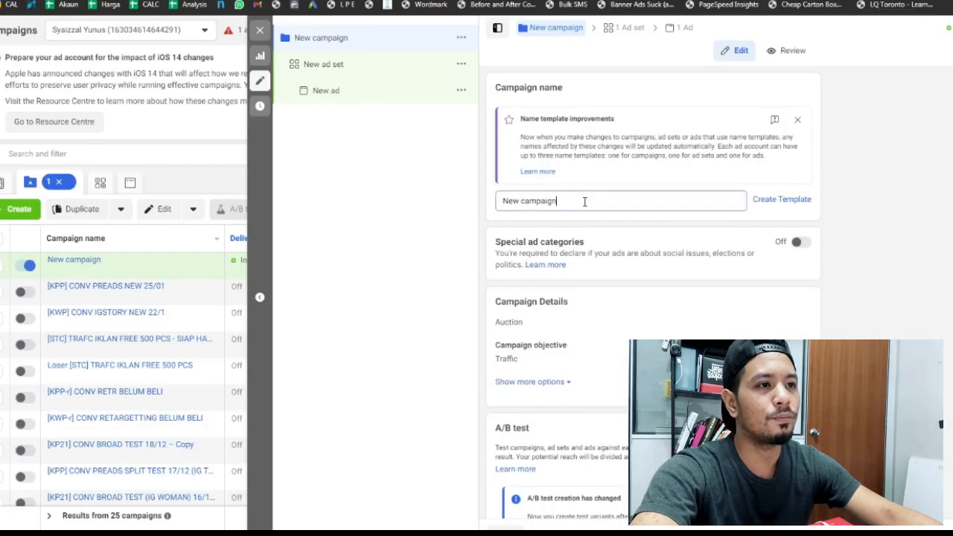
triple_click(584, 201)
scroll(643, 238, "down", 3)
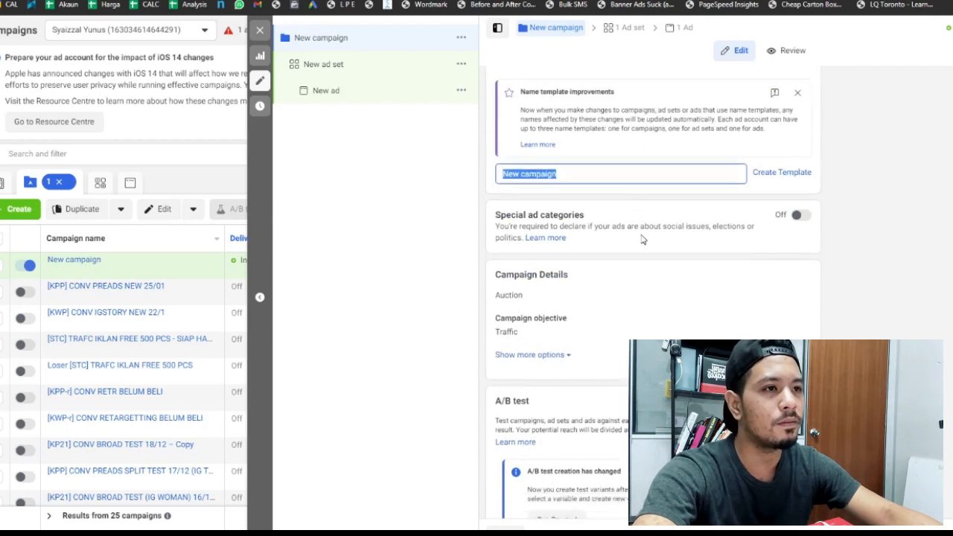
scroll(624, 174, "down", 1)
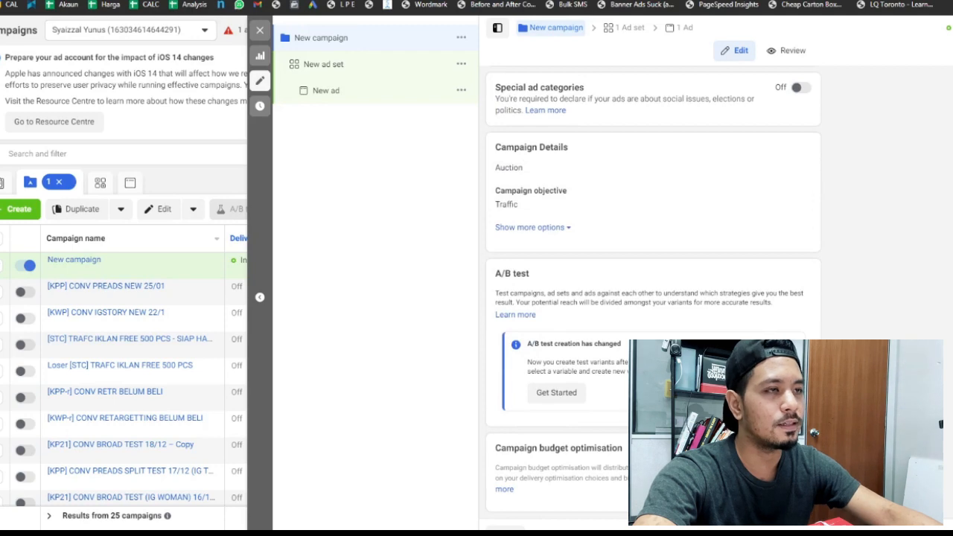
left_click(801, 524)
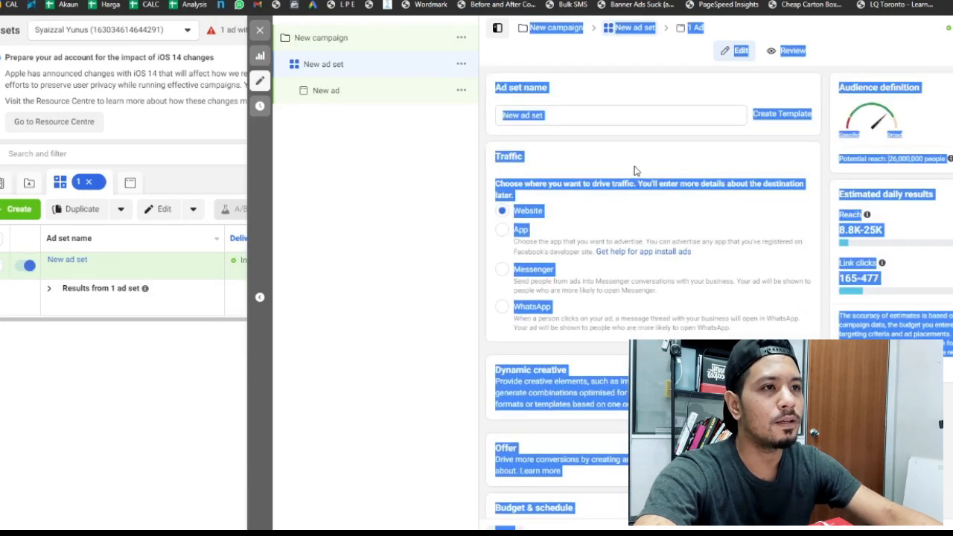
Step: Set the new ad set's daily budget to RM15
left_click(616, 233)
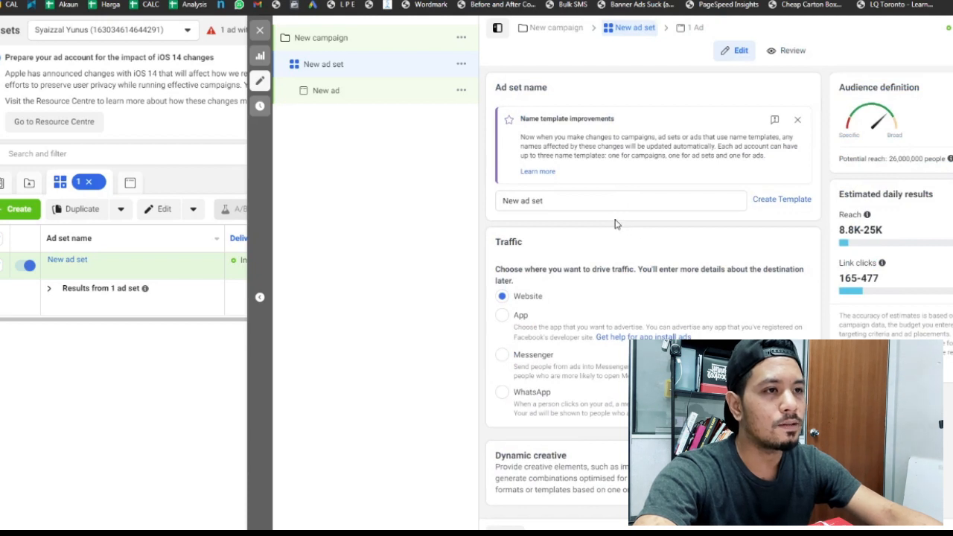
scroll(616, 223, "down", 1)
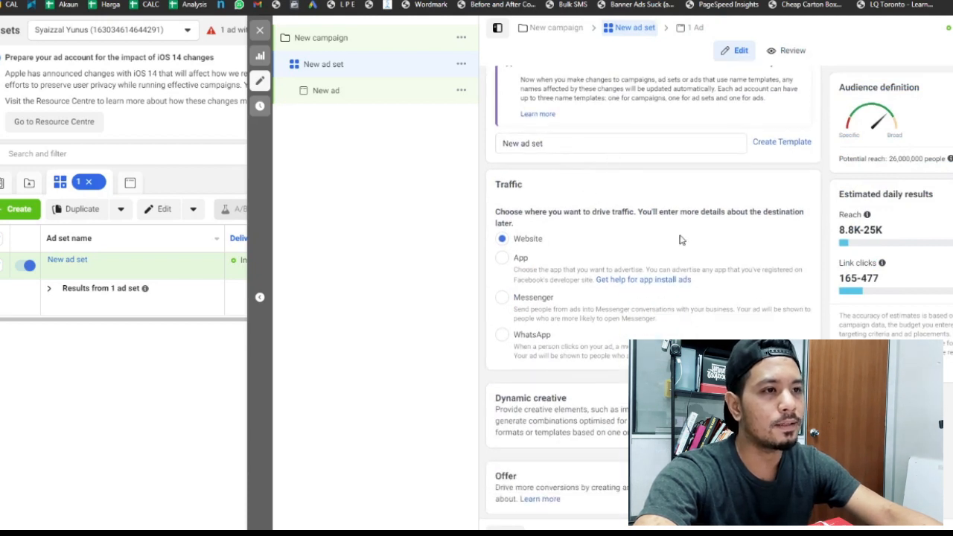
scroll(678, 239, "down", 3)
scroll(677, 234, "up", 1)
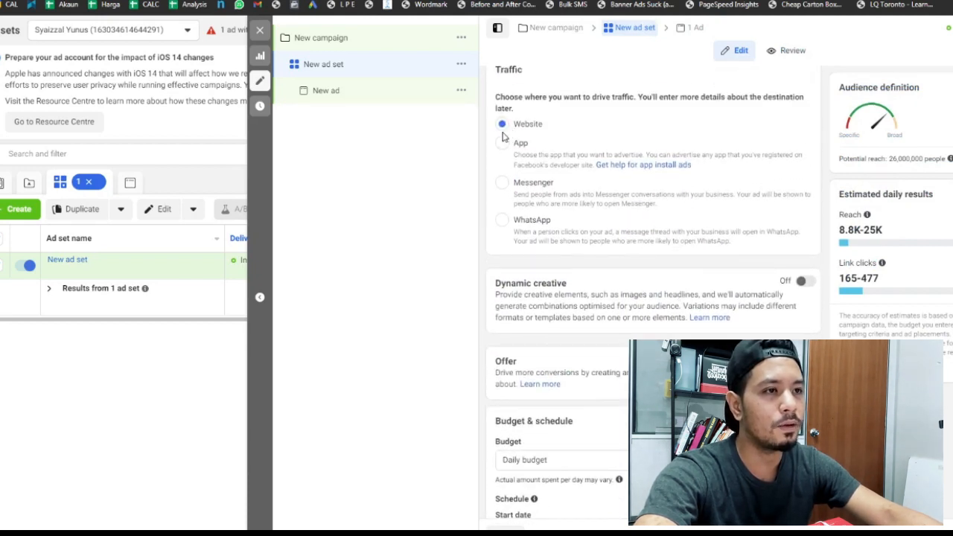
scroll(663, 209, "down", 5)
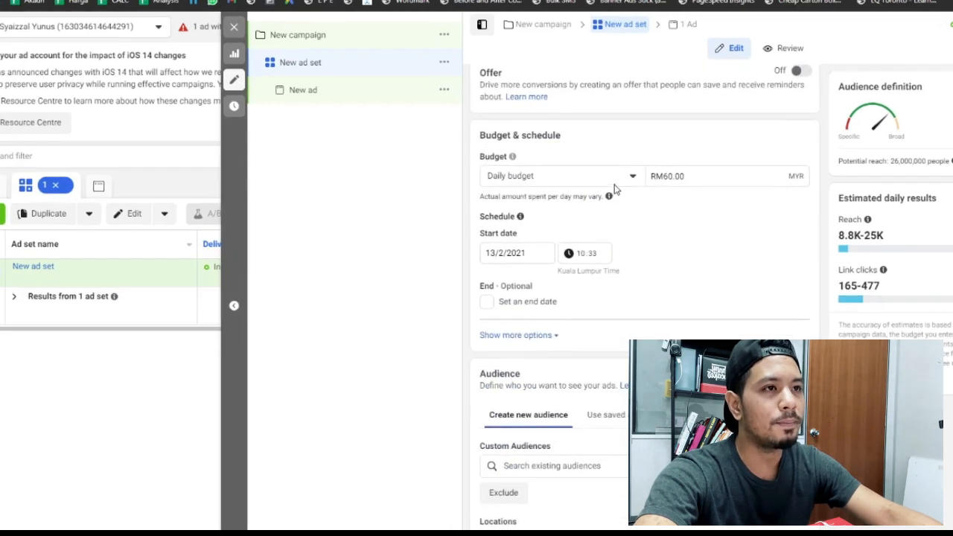
scroll(616, 190, "up", 1)
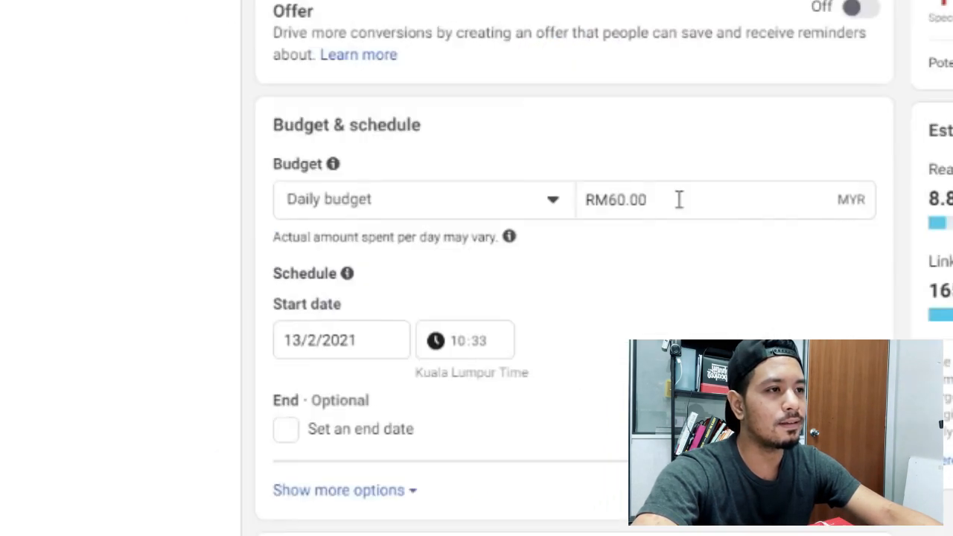
left_click(702, 176)
double_click(680, 199)
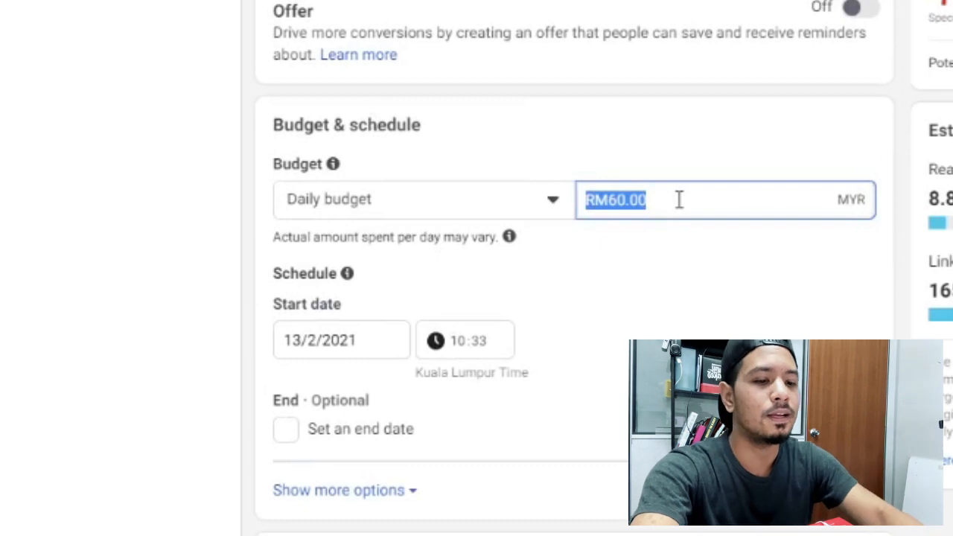
type("15")
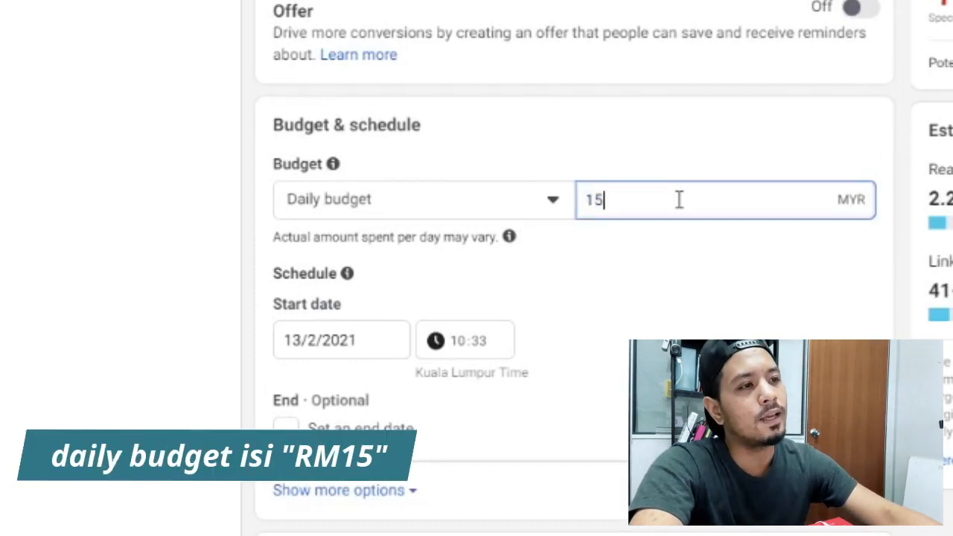
left_click(646, 159)
Step: Try a daily budget of RM5 for the ad set, and set it back to RM15
left_click_drag(667, 208, 574, 198)
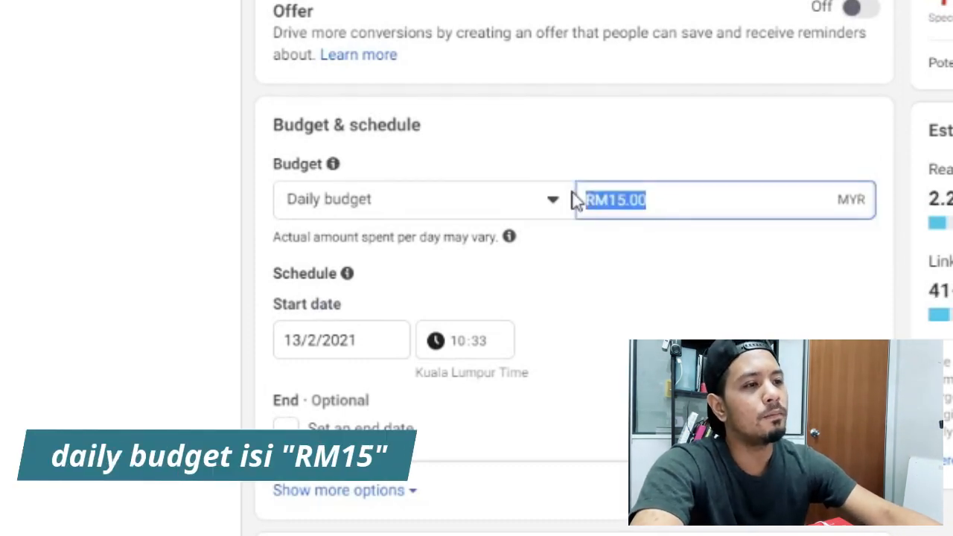
left_click(645, 285)
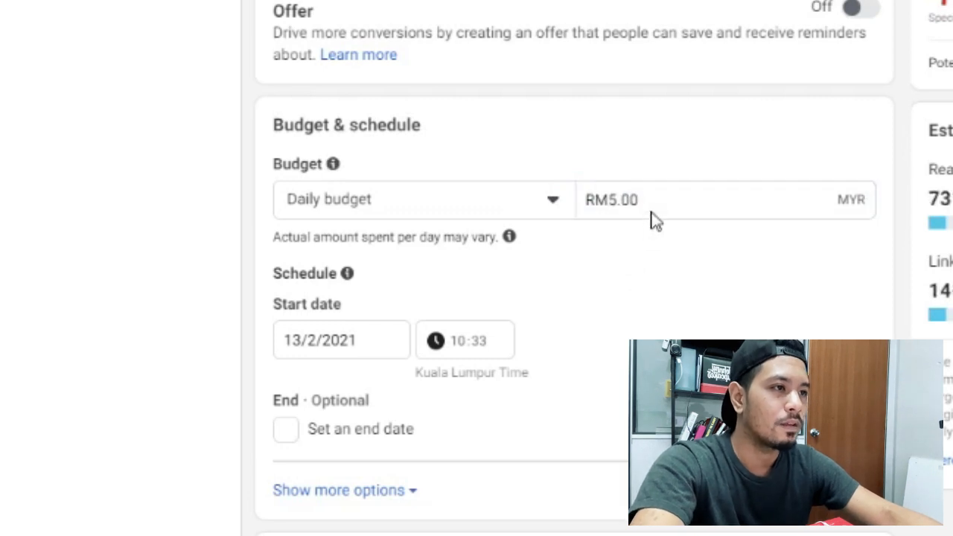
left_click(653, 209)
key("ctrl+a")
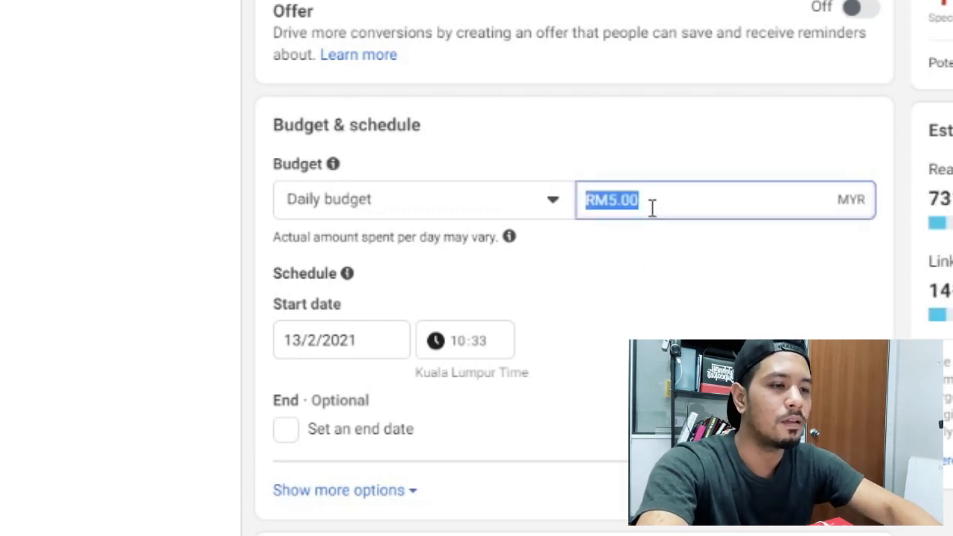
type("15")
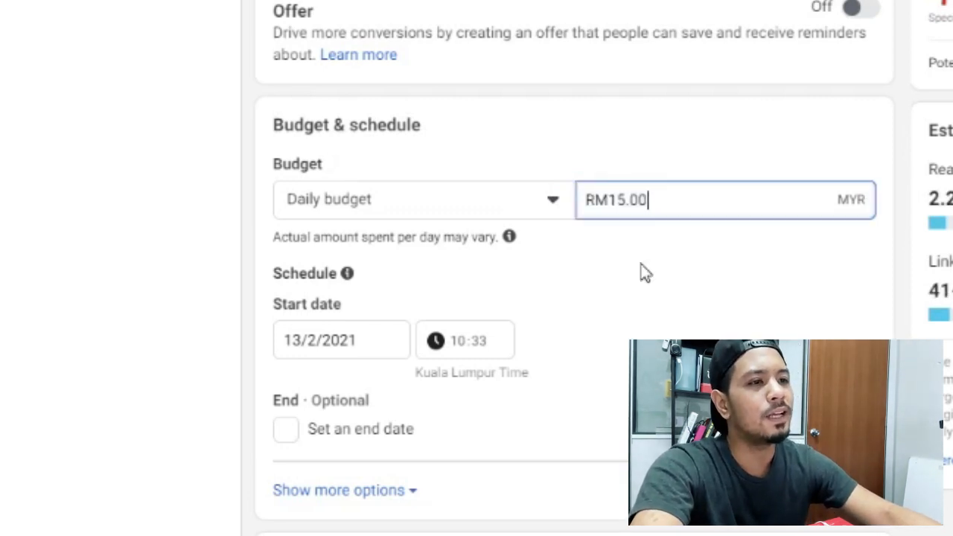
left_click(644, 272)
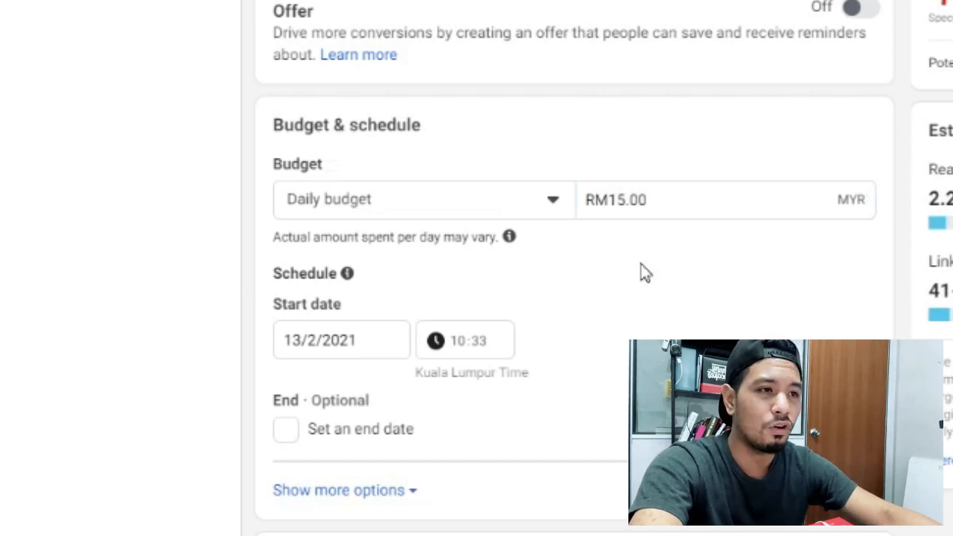
Step: Edit the audience locations to target only people living in this location
scroll(628, 273, "down", 2)
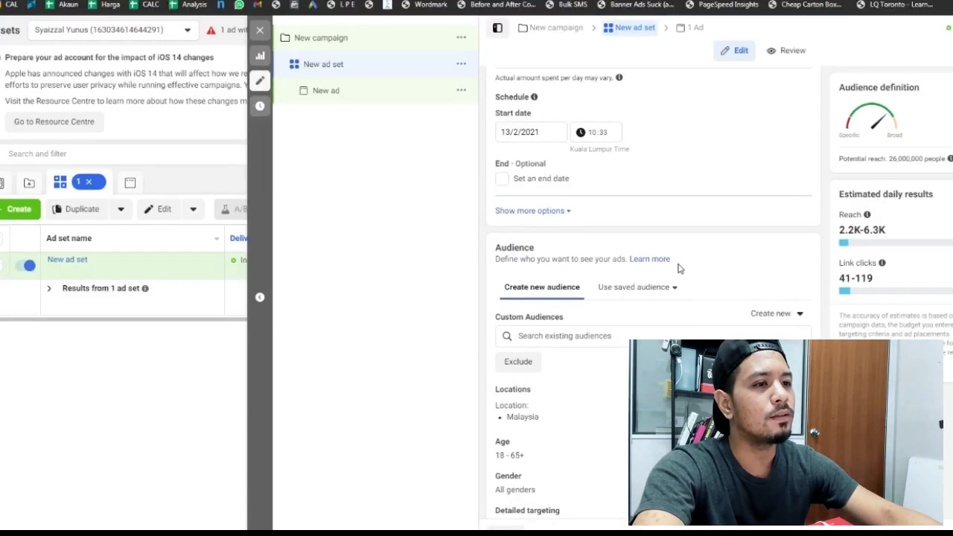
scroll(649, 273, "down", 3)
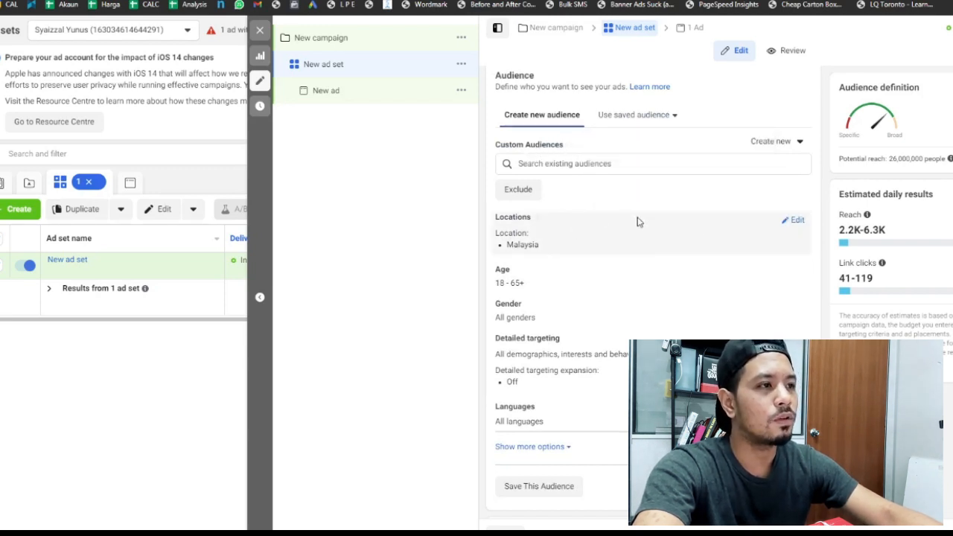
left_click(795, 221)
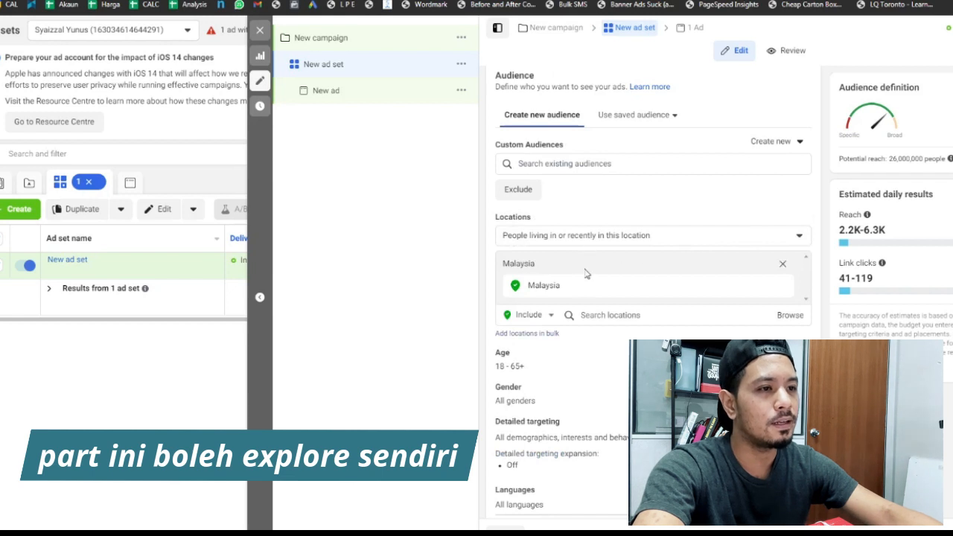
left_click(646, 237)
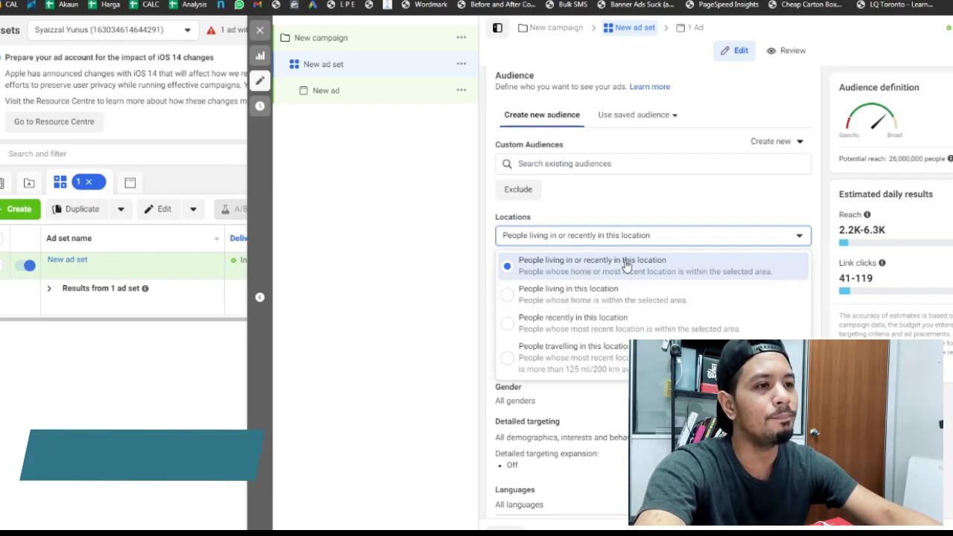
left_click(513, 297)
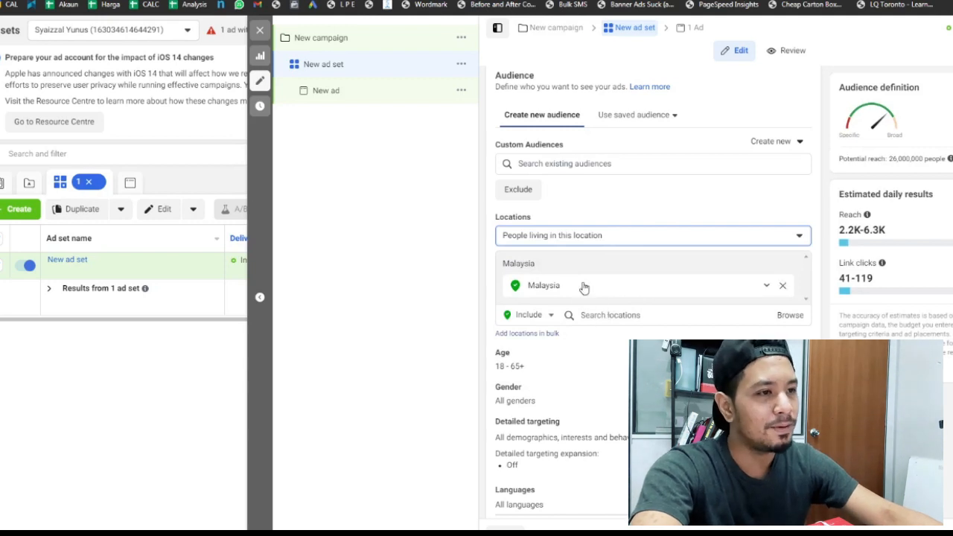
Step: Include Selangor and Kuala Lumpur as target locations in place of all of Malaysia
left_click(599, 315)
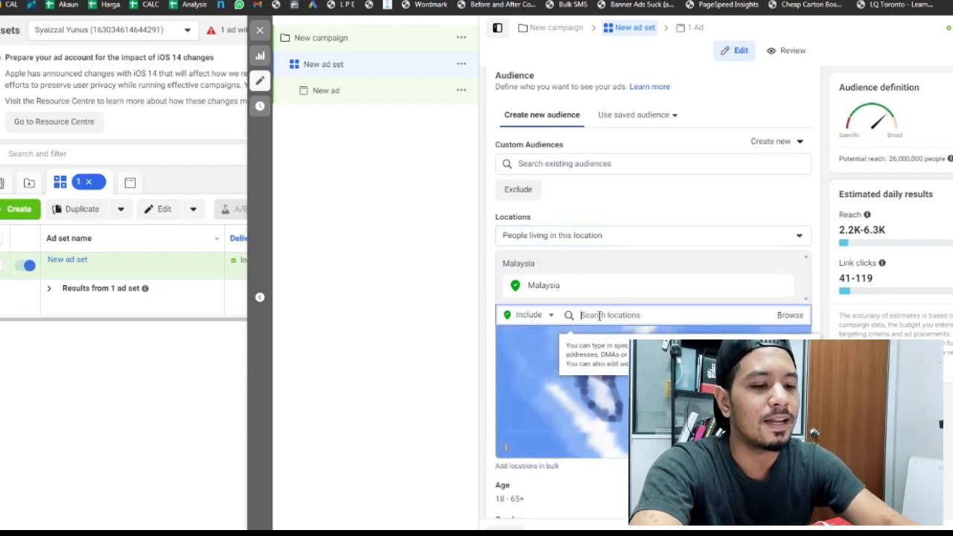
type("selangor")
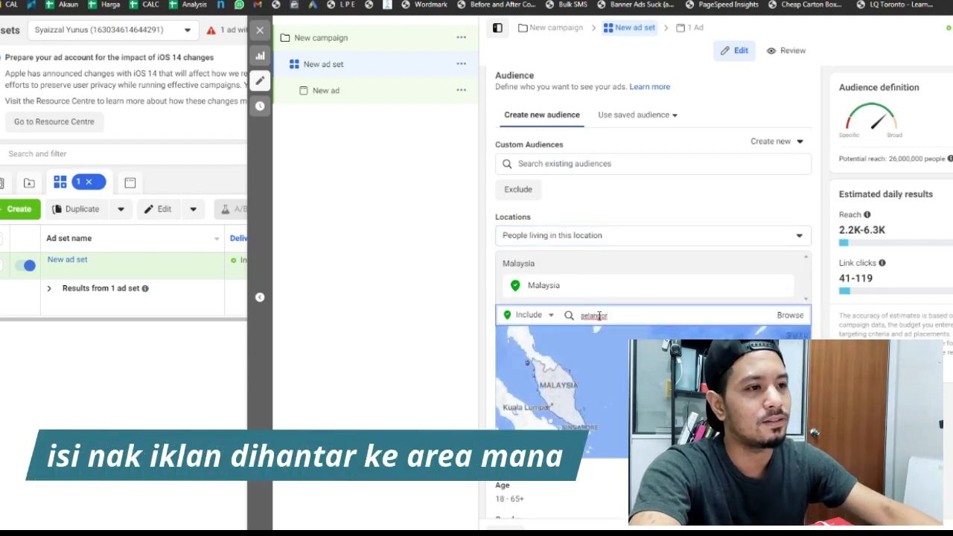
left_click(599, 340)
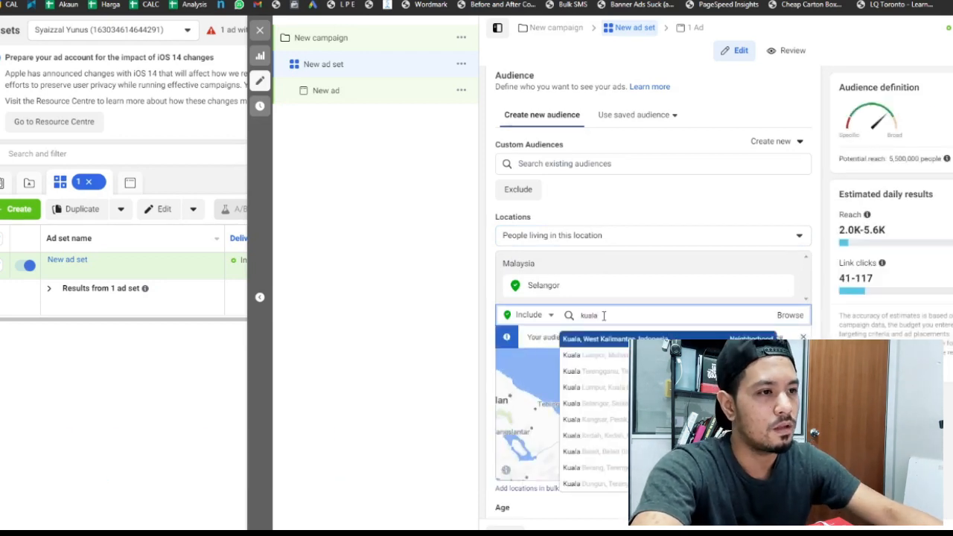
left_click(611, 356)
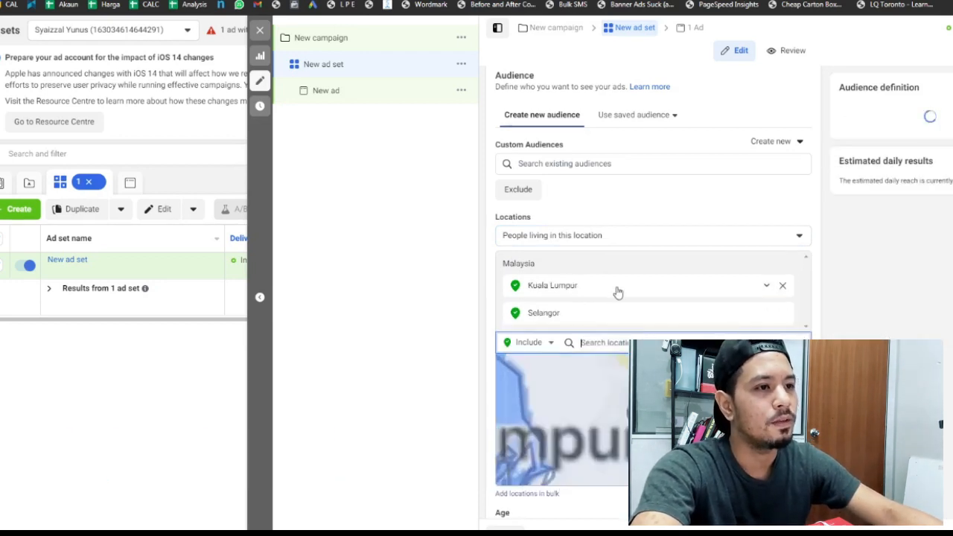
Step: Exclude Sabah and Sarawak from the audience locations
left_click(543, 344)
left_click(527, 375)
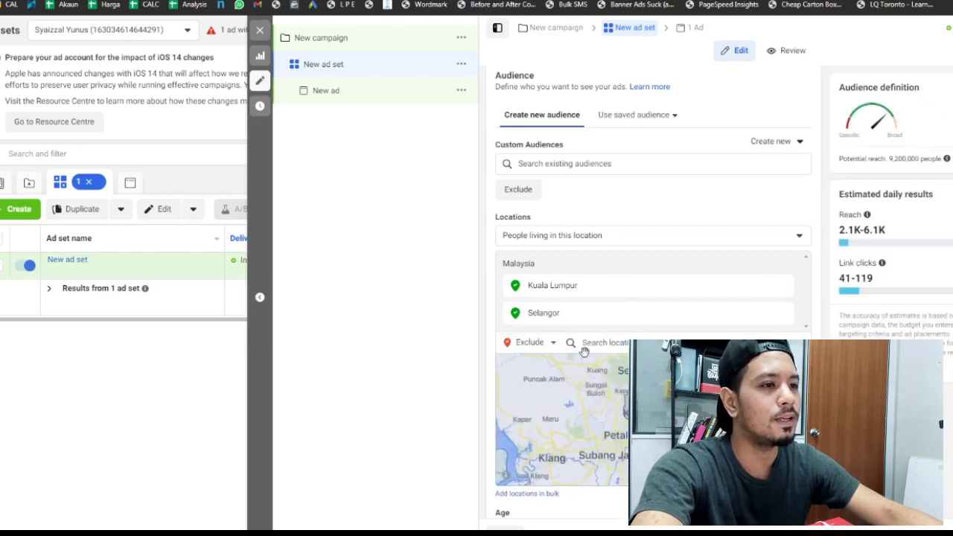
left_click(600, 343)
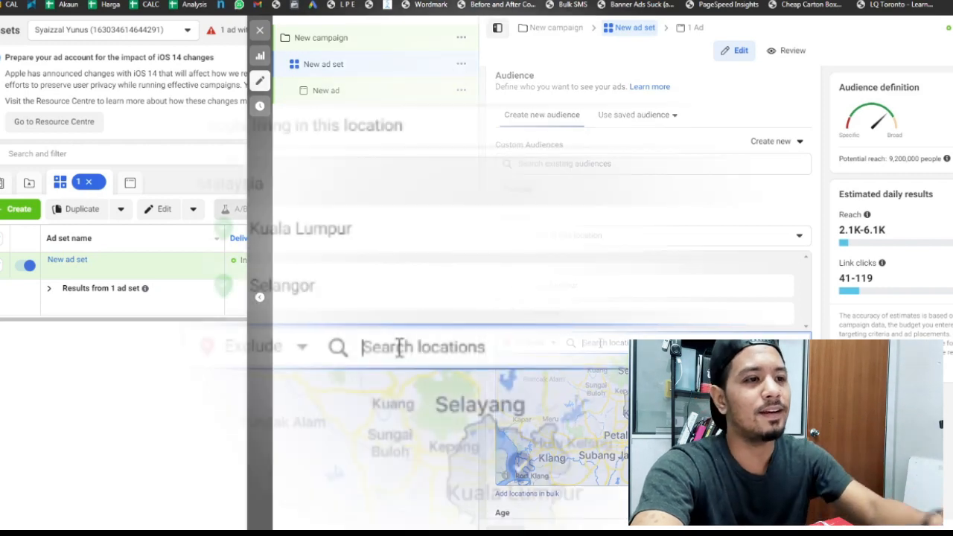
type("s")
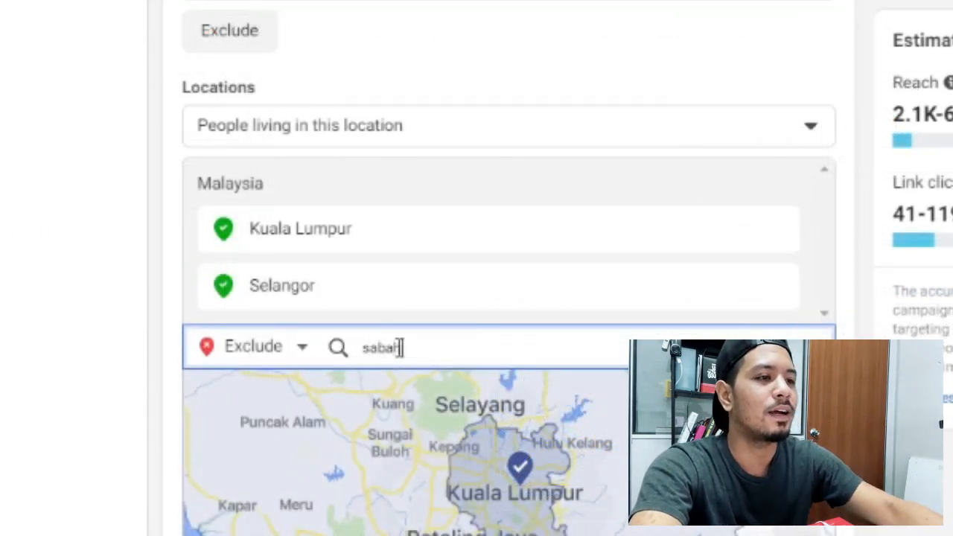
type("abah")
left_click(443, 403)
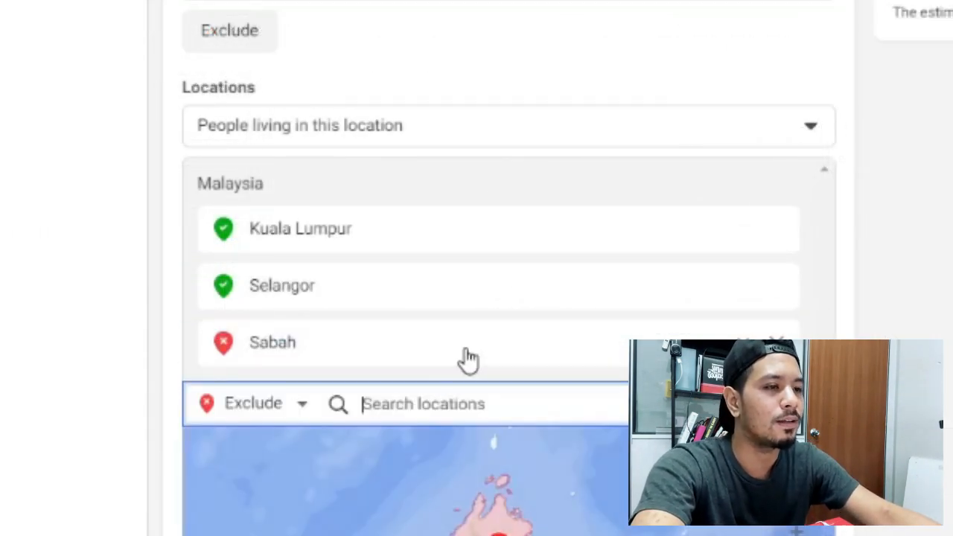
type("sara")
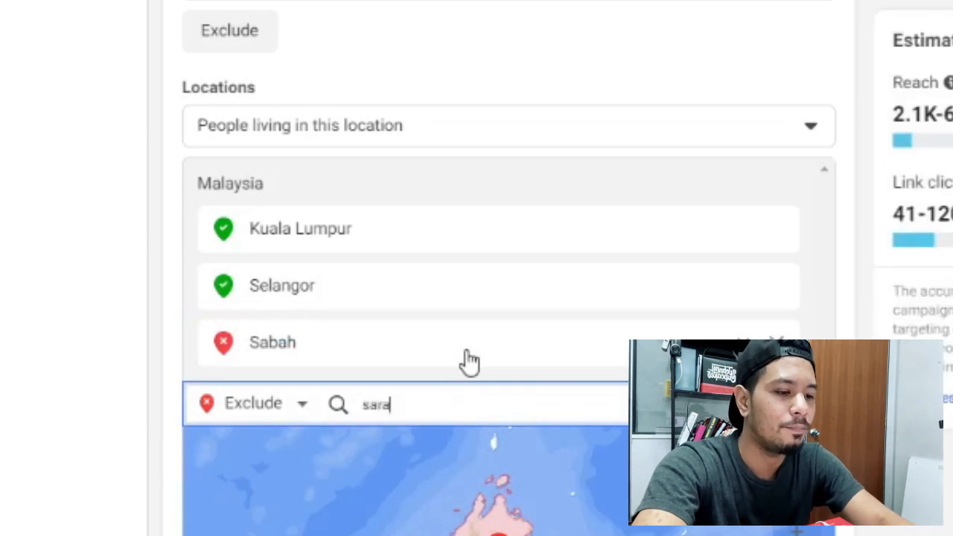
type("wak")
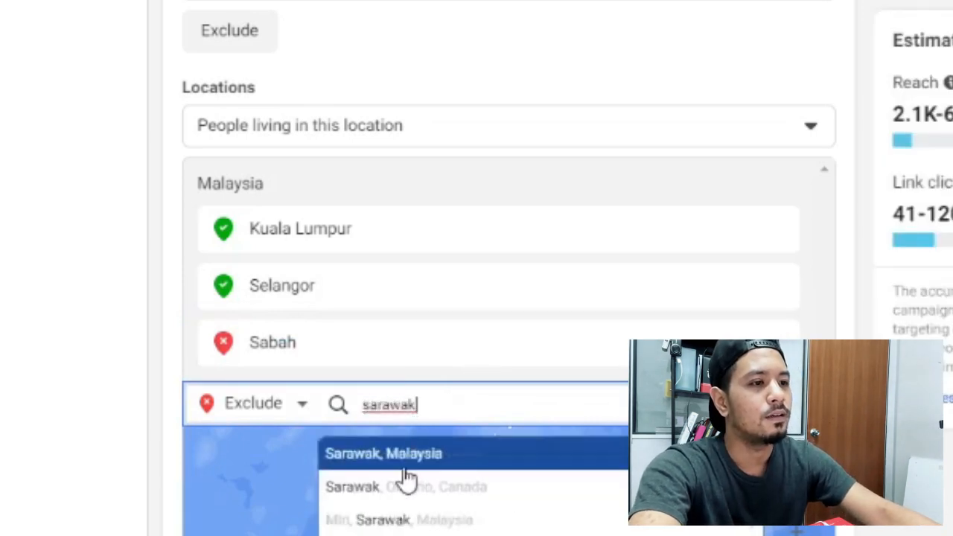
left_click(402, 466)
Step: Open the audience's age range for editing and restrict the gender to Men
scroll(181, 256, "down", 5)
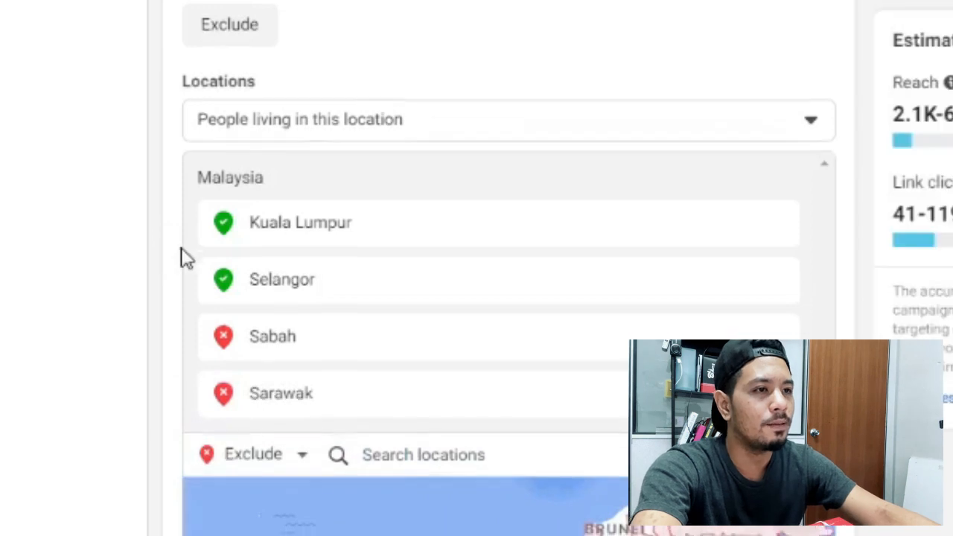
scroll(181, 256, "down", 3)
mouse_move(487, 121)
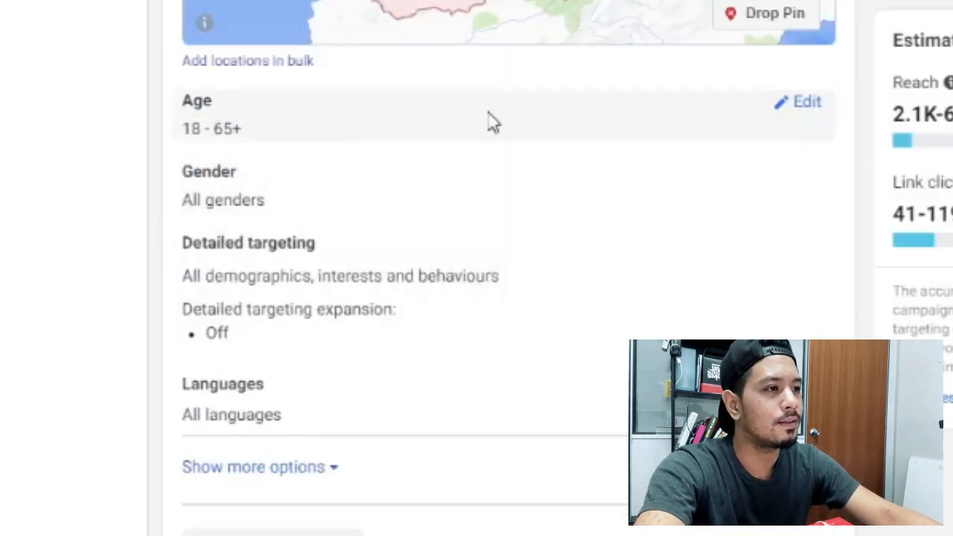
left_click(807, 103)
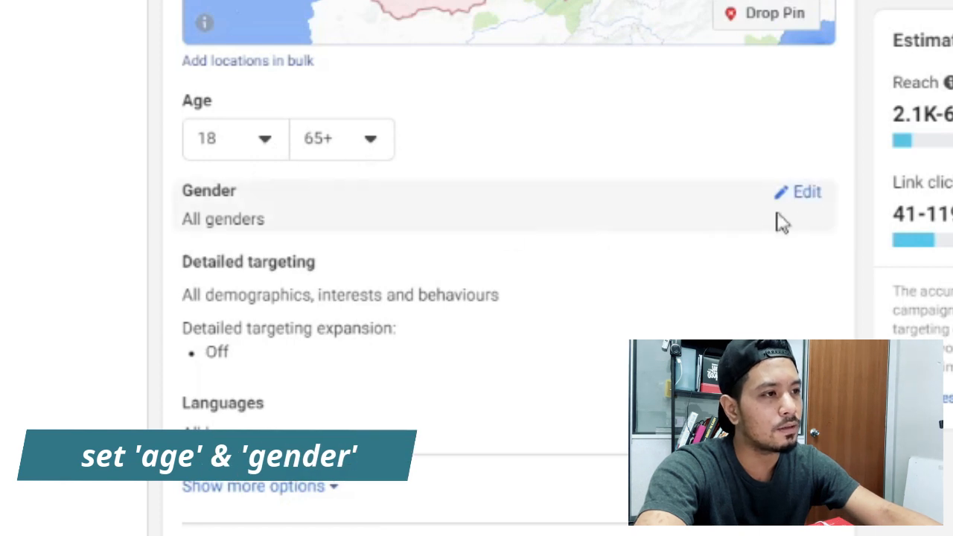
left_click(808, 207)
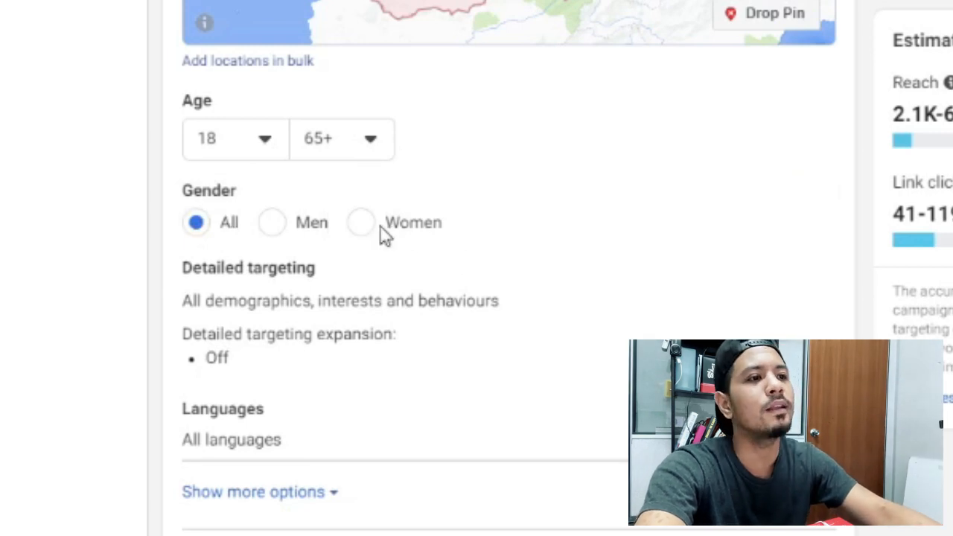
left_click(361, 224)
left_click(272, 224)
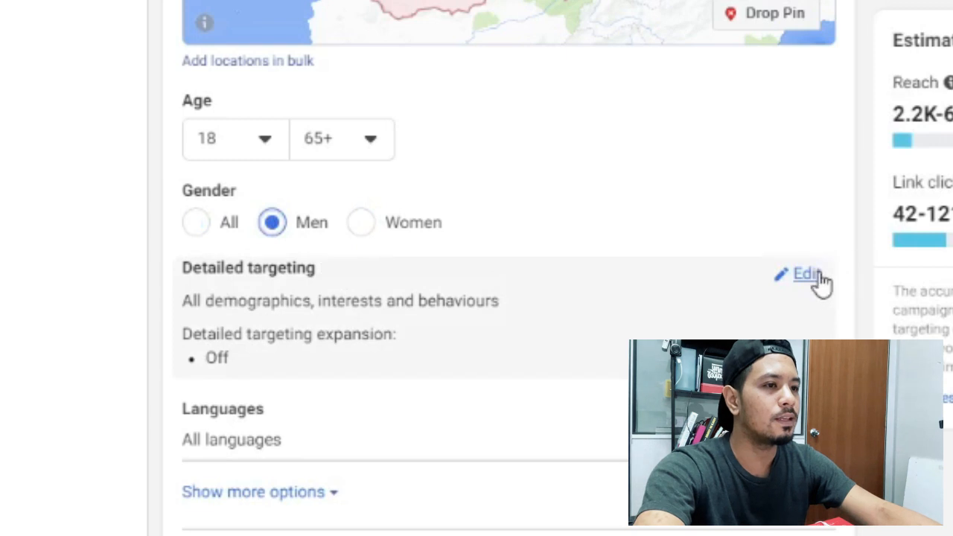
Step: Add SifuFBads as an interest in the audience's detailed targeting
left_click(819, 282)
scroll(634, 288, "down", 5)
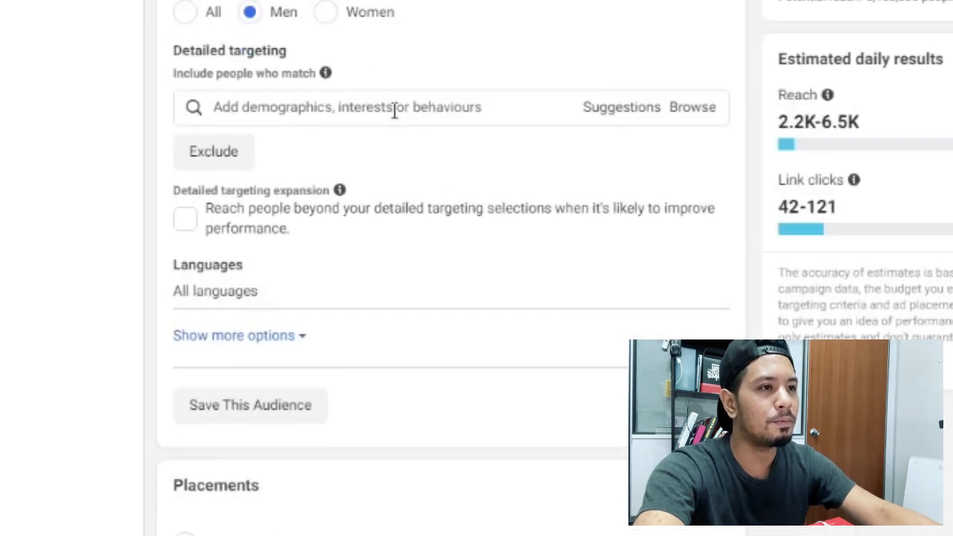
left_click(393, 108)
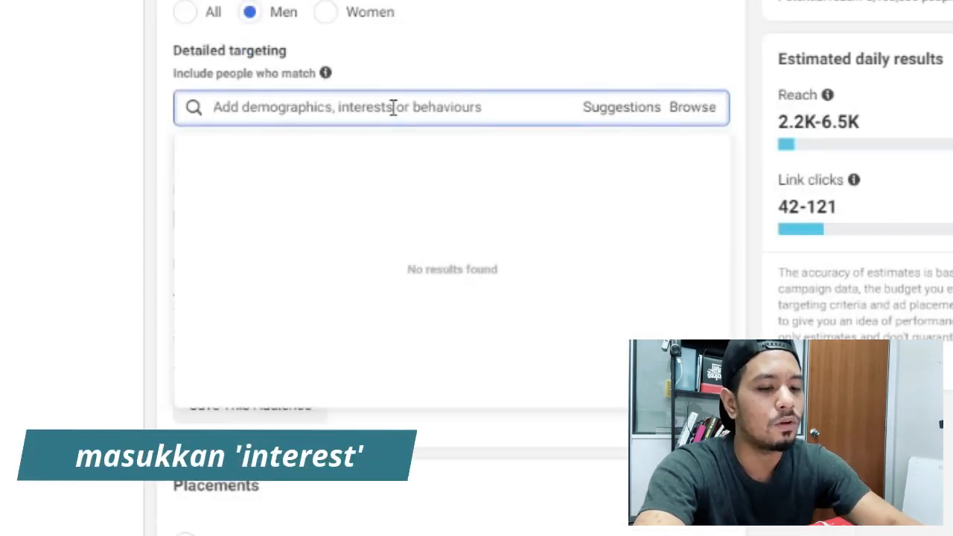
type("sifu")
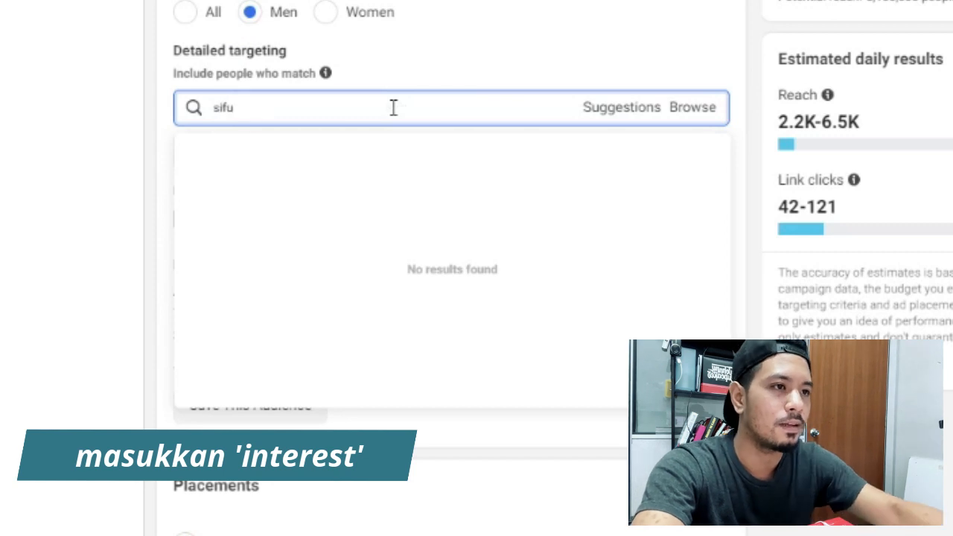
type("fb")
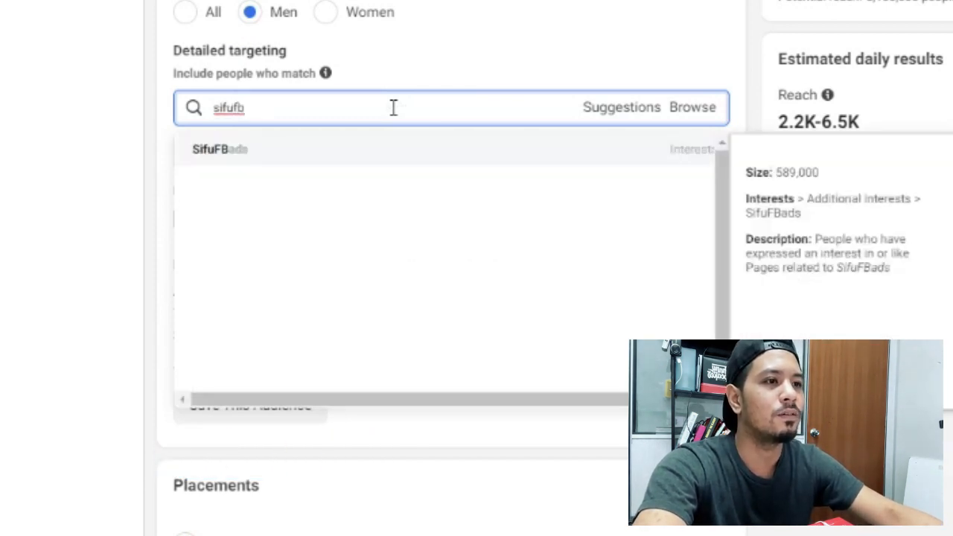
left_click(324, 157)
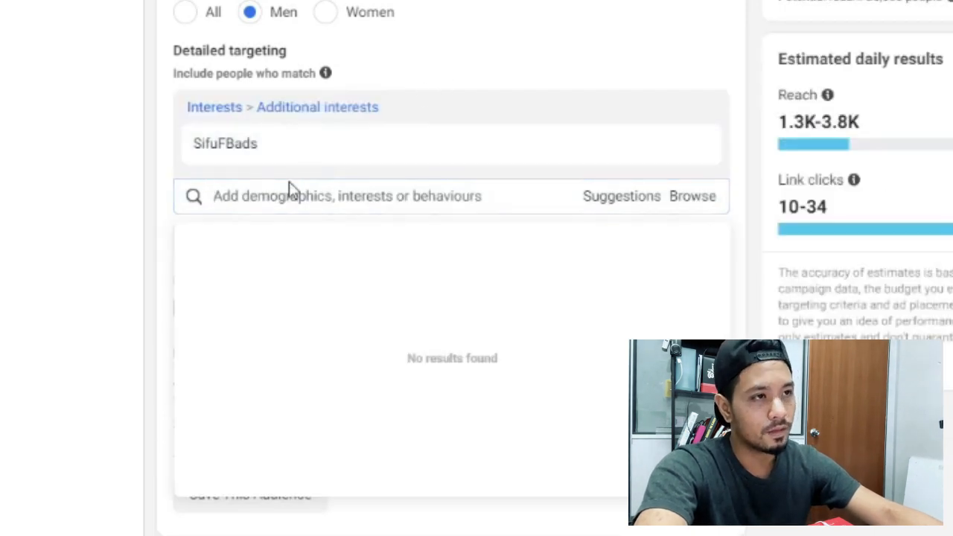
left_click(542, 47)
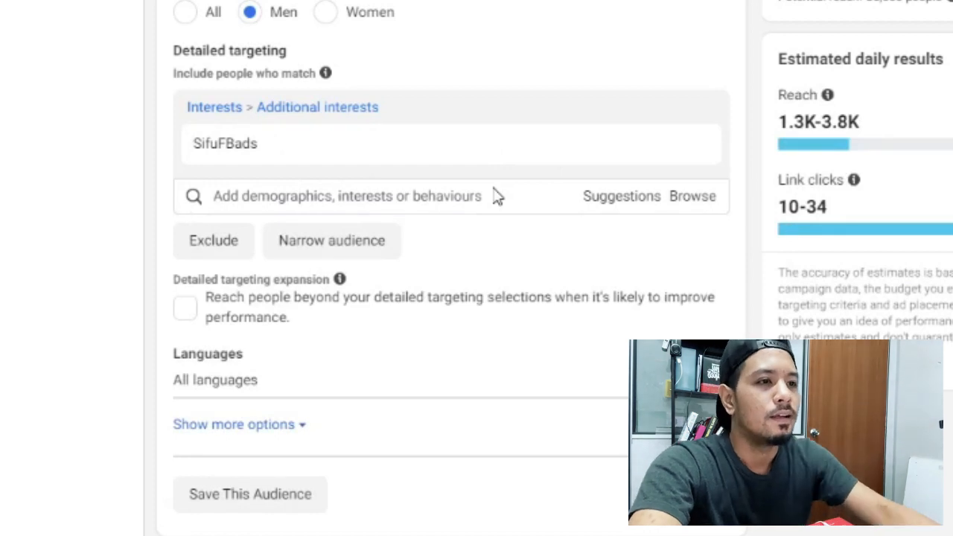
Step: Try turning on detailed targeting expansion for the audience, and turn it off again
scroll(498, 195, "down", 3)
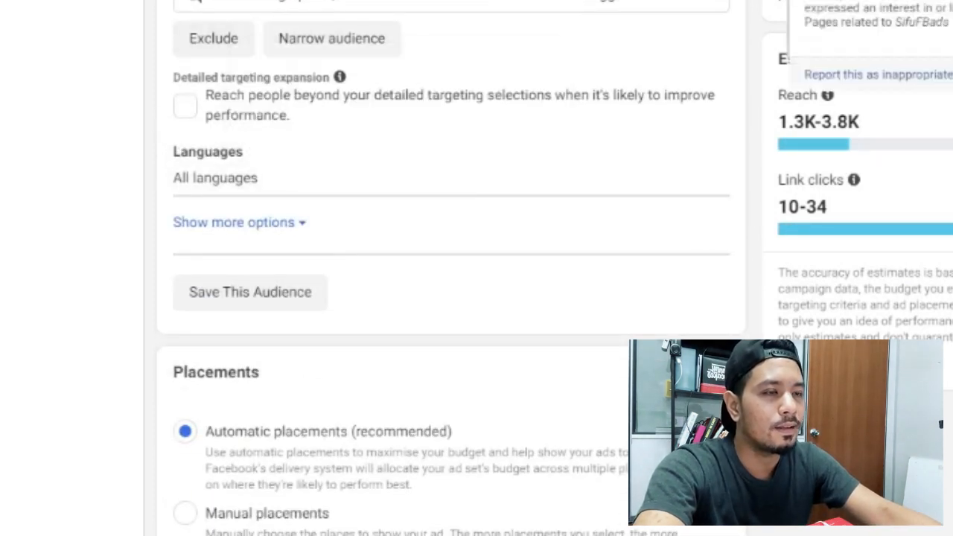
left_click(186, 108)
left_click(184, 111)
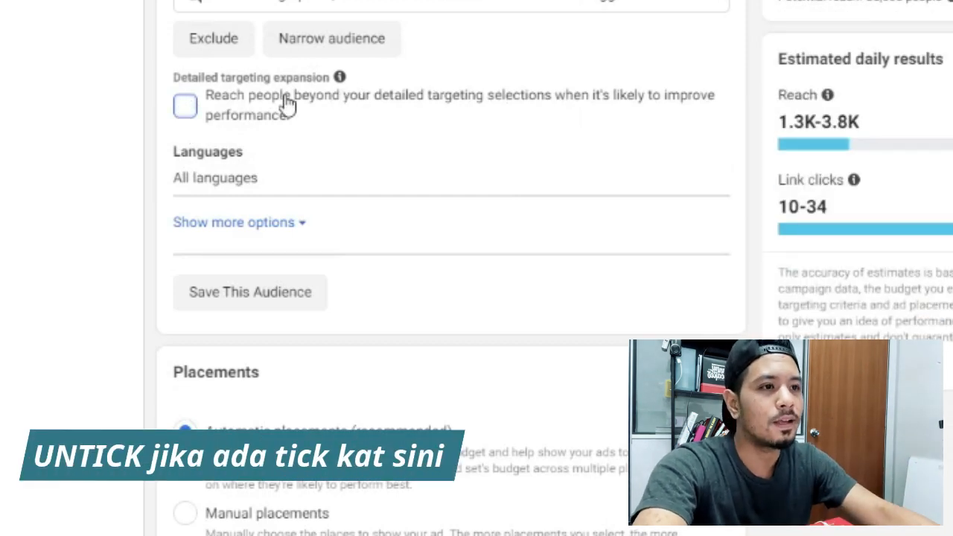
Step: Set the audience languages to Malay and English (All)
left_click(700, 157)
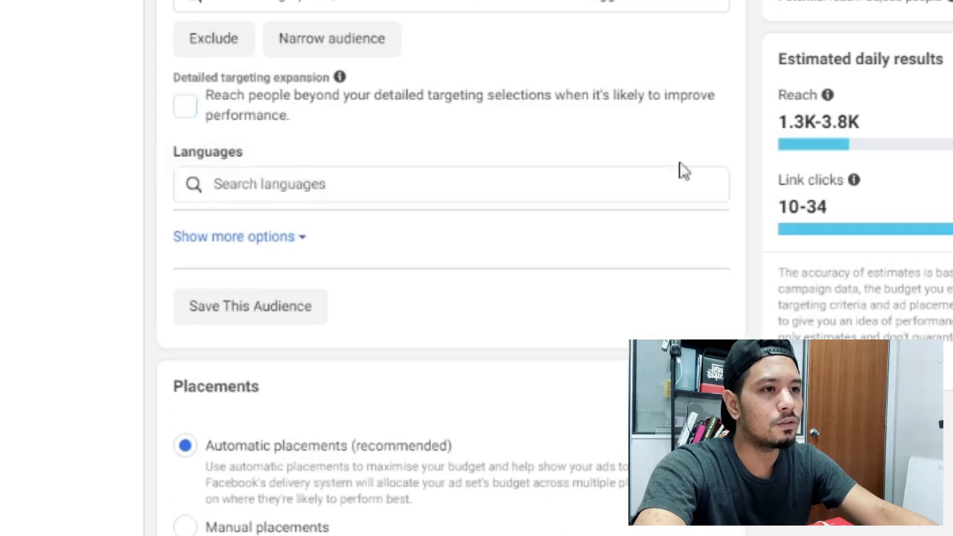
left_click(366, 179)
type("malay")
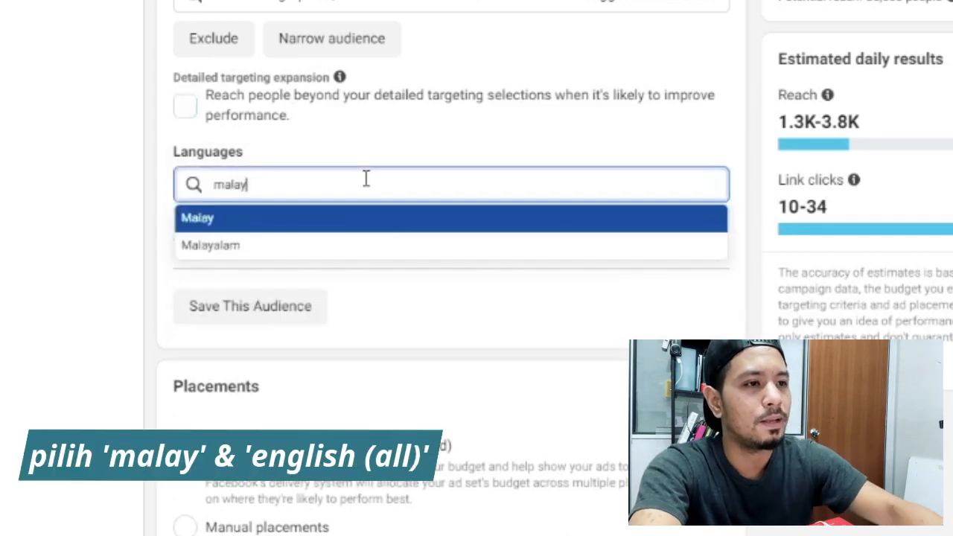
left_click(350, 221)
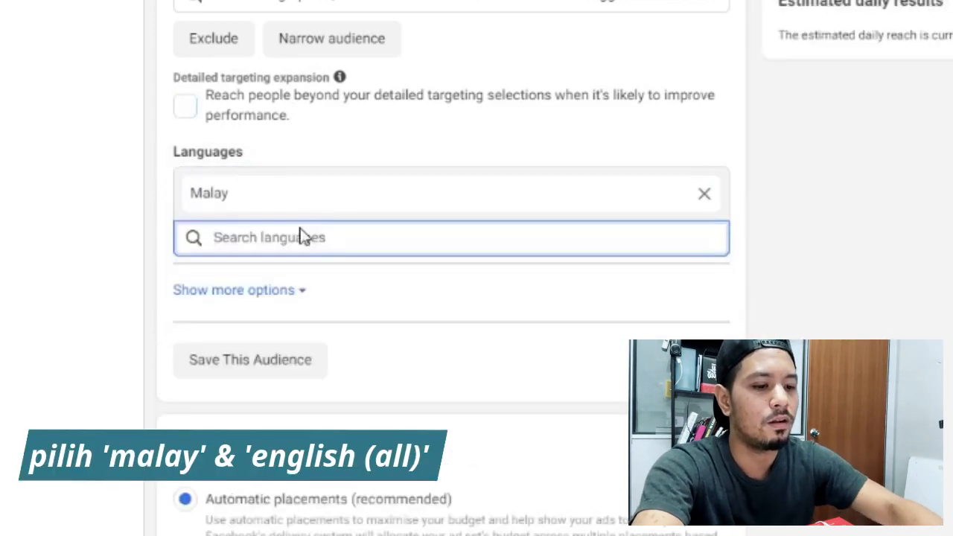
type("englis")
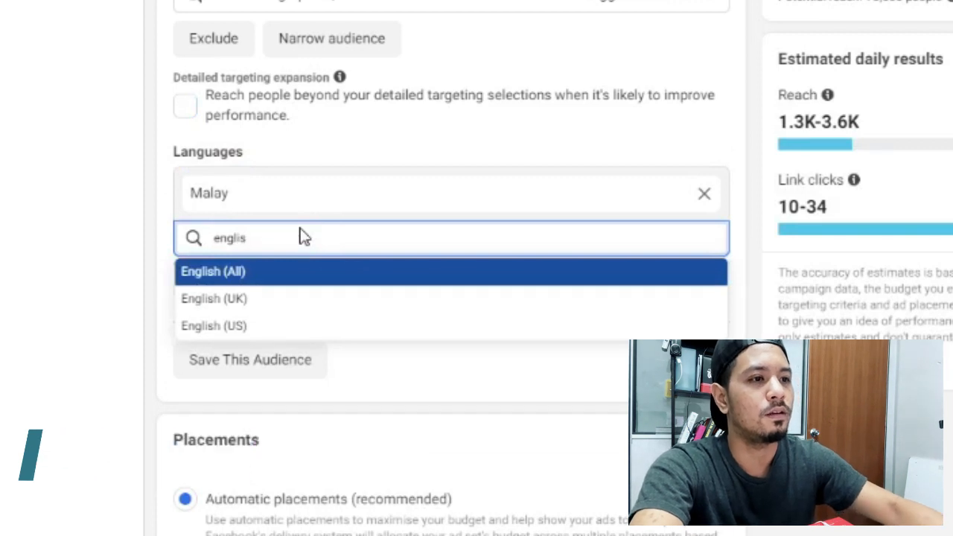
key("Return")
left_click(171, 237)
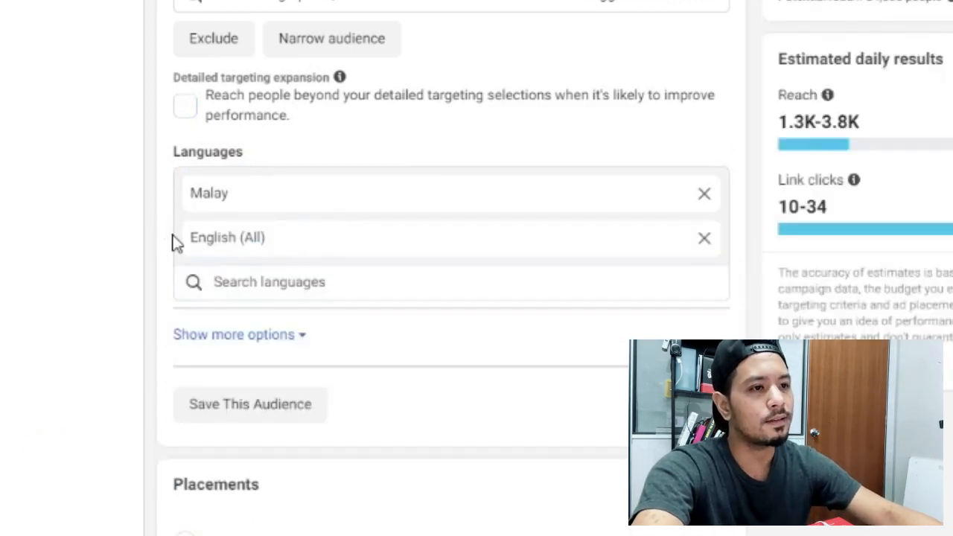
Step: Expand the additional audience options and switch the ad set to manual placements
scroll(201, 235, "down", 3)
left_click(304, 134)
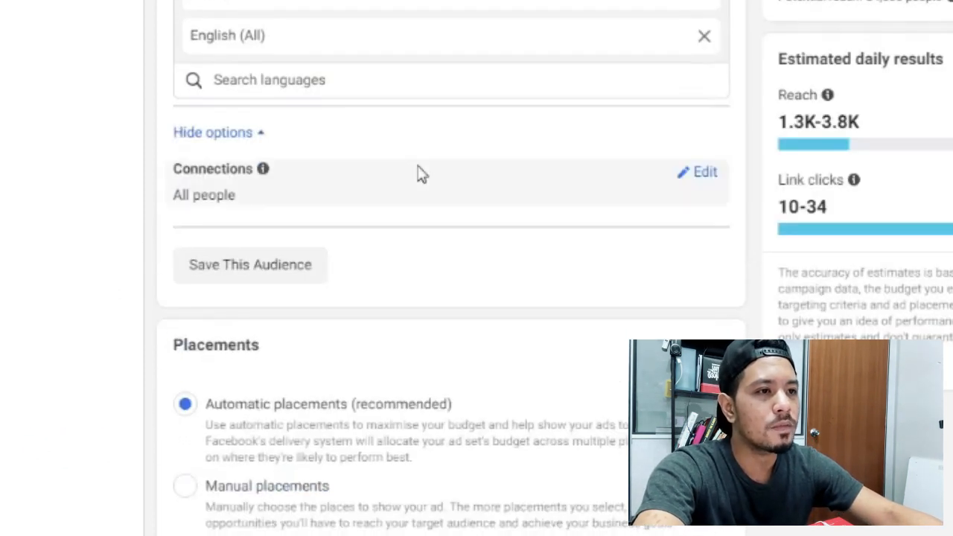
scroll(353, 246, "down", 3)
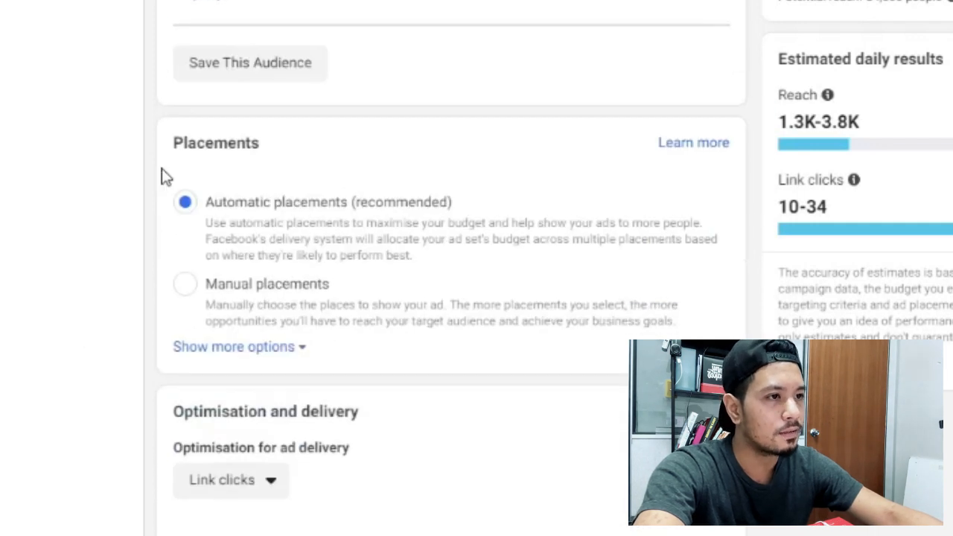
left_click(185, 290)
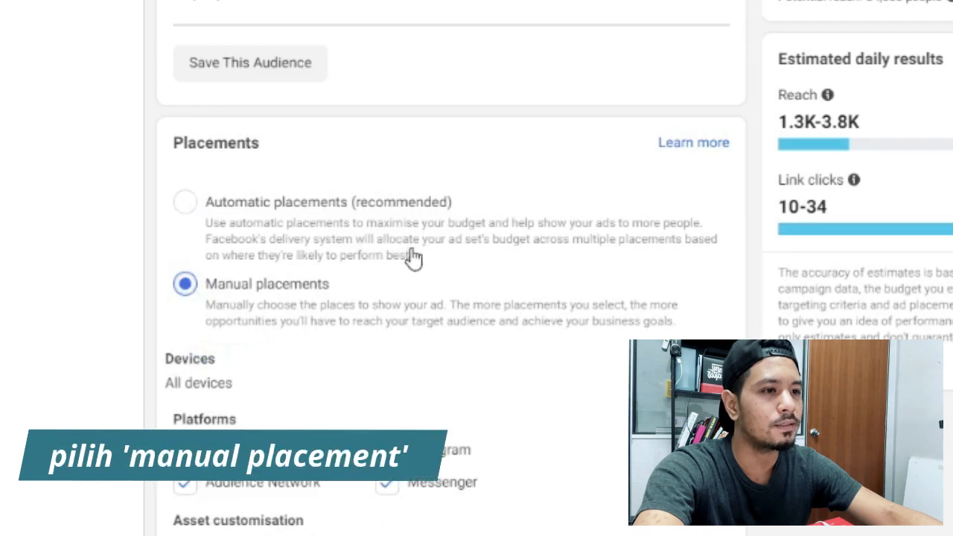
Step: Limit the placement devices to Mobile by excluding Desktop
scroll(413, 253, "down", 5)
scroll(415, 221, "up", 3)
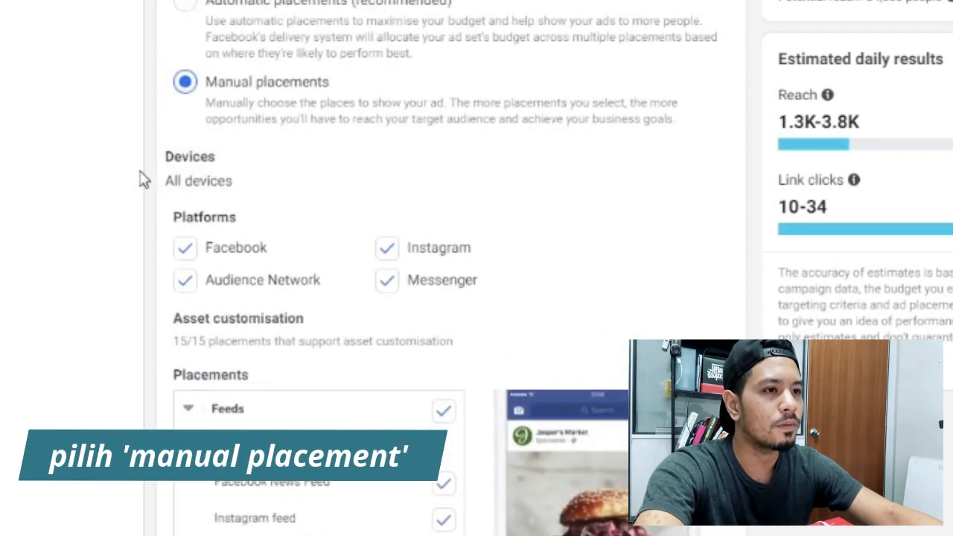
left_click(721, 163)
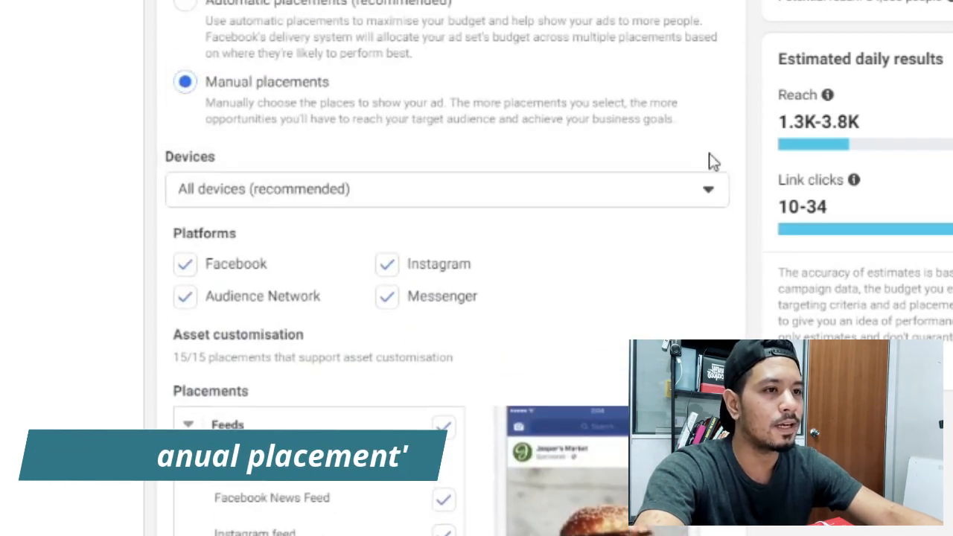
left_click(624, 198)
left_click(186, 272)
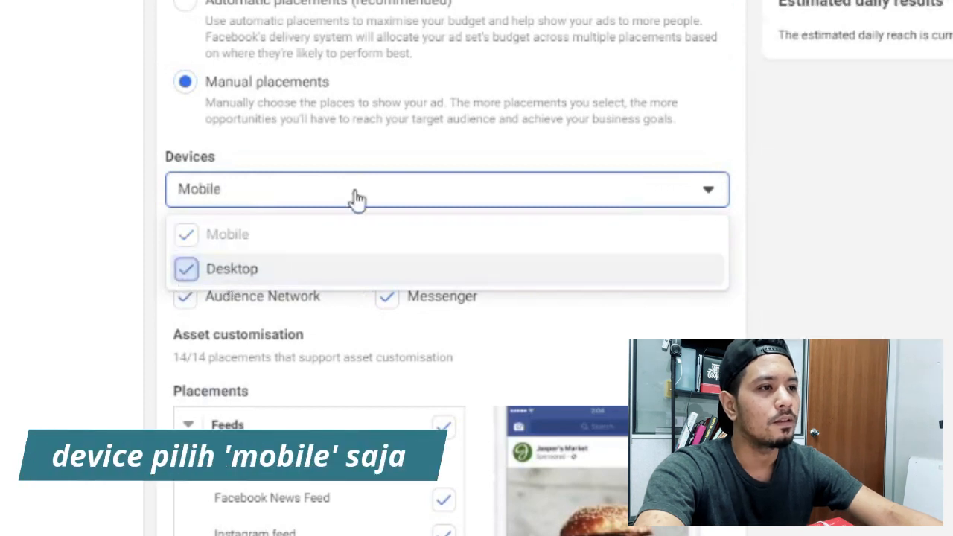
left_click(543, 159)
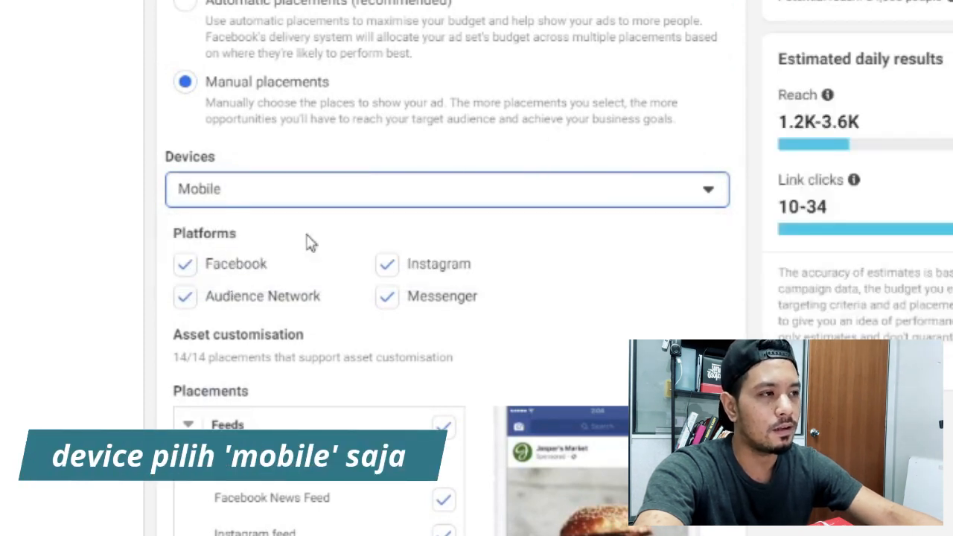
Step: Remove Facebook, Audience Network and Messenger from the ad platforms, keeping only Instagram
scroll(311, 242, "down", 2)
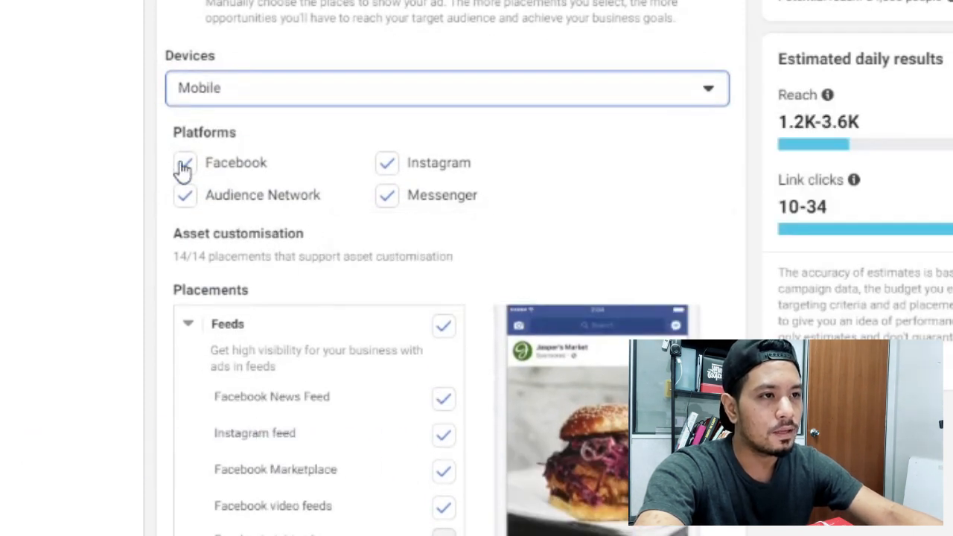
left_click(184, 165)
left_click(182, 197)
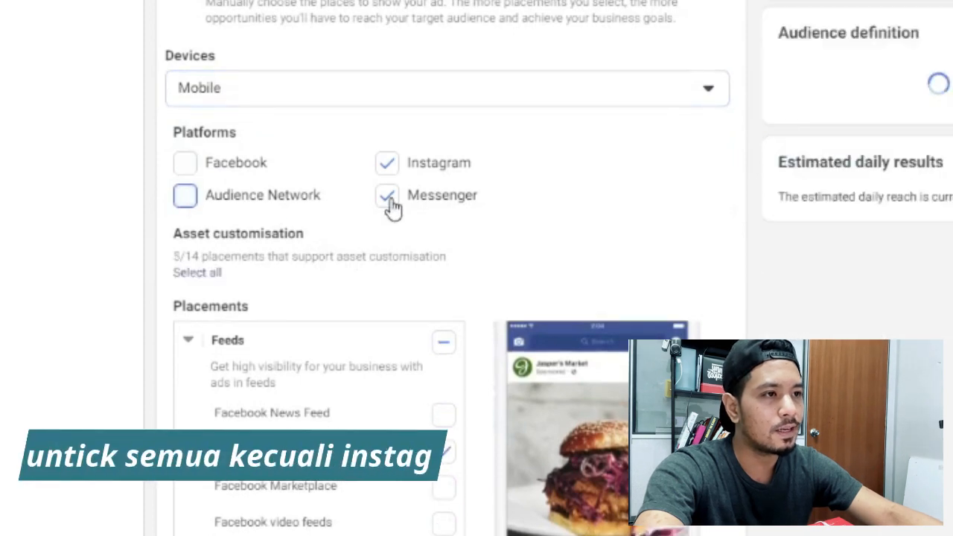
left_click(388, 196)
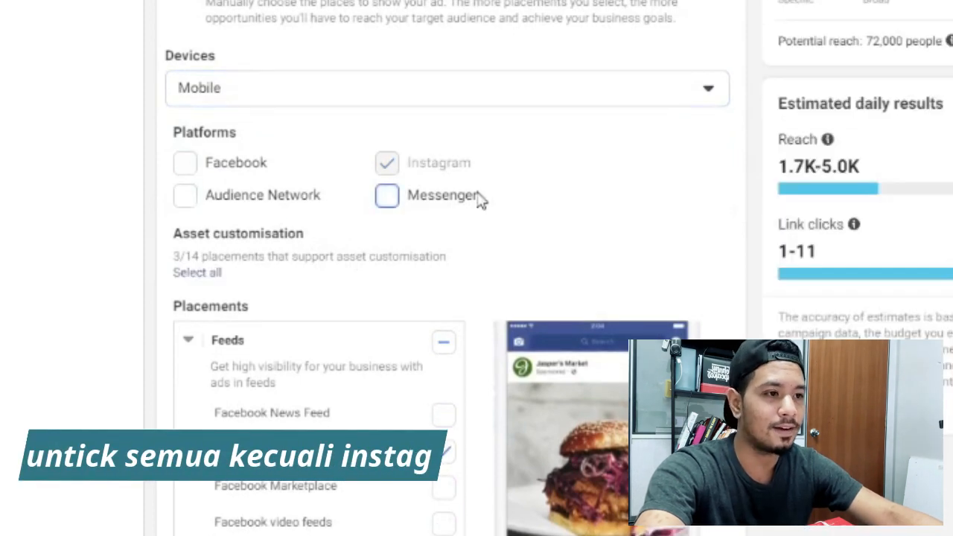
Step: Exclude Instagram feed and Instagram Explore from the placements, keeping only Instagram Stories, and review the remaining placement categories
scroll(521, 232, "down", 2)
scroll(519, 225, "down", 2)
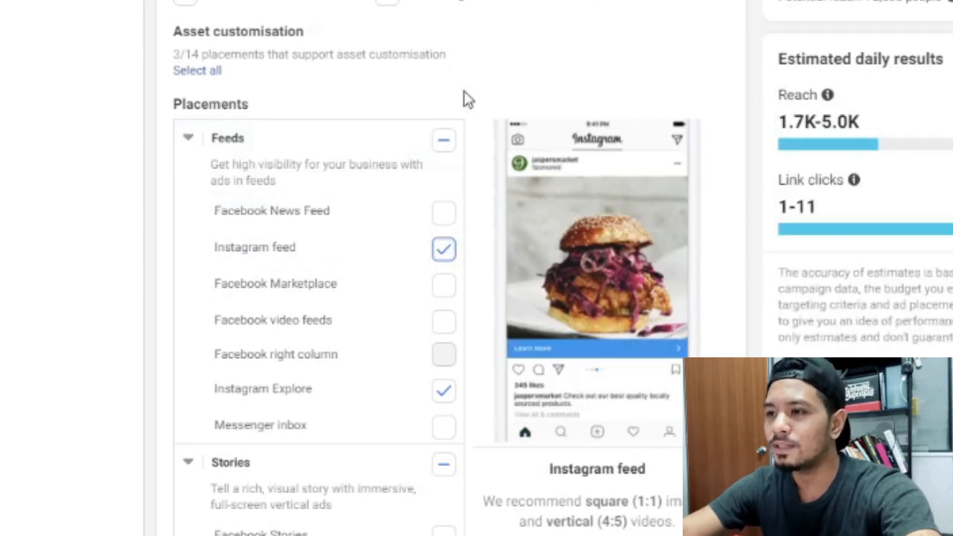
scroll(434, 126, "down", 4)
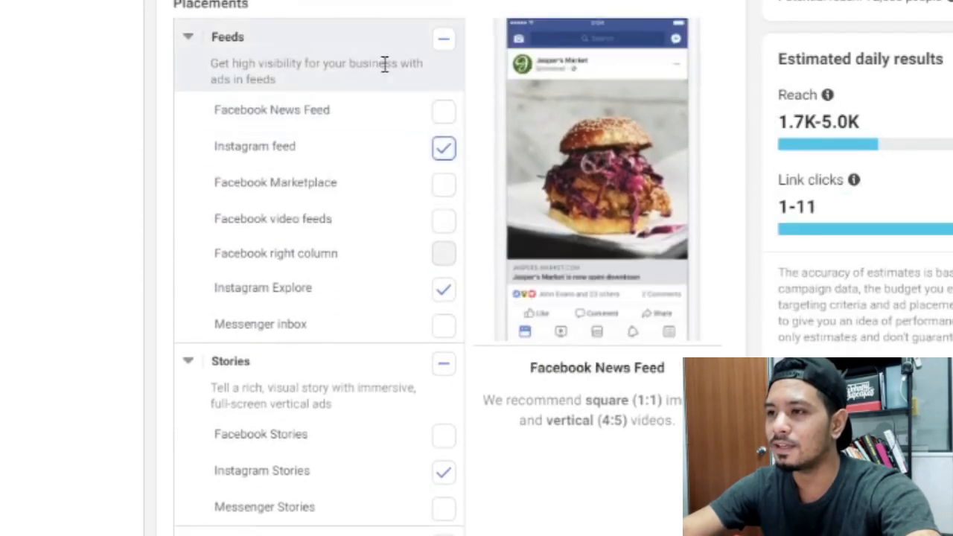
left_click(444, 150)
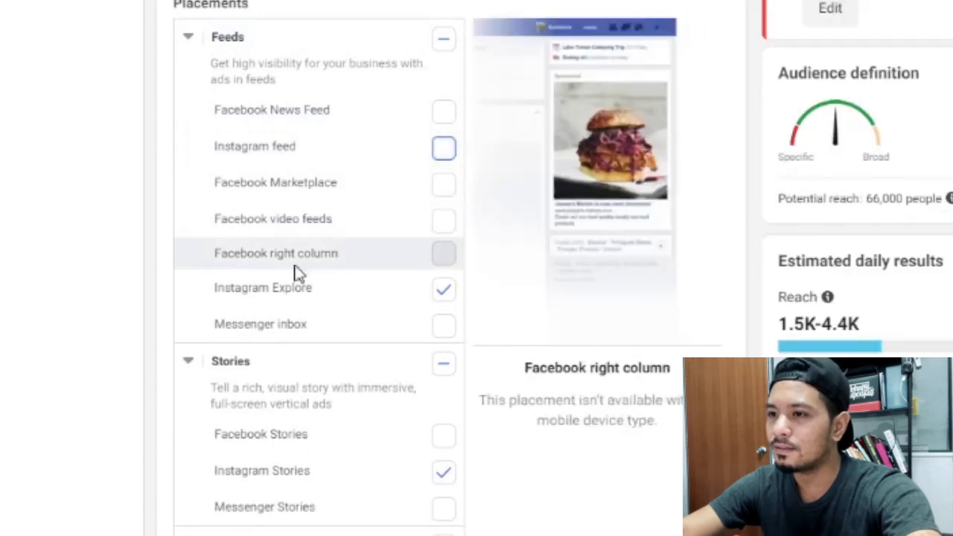
left_click(444, 290)
scroll(385, 283, "down", 3)
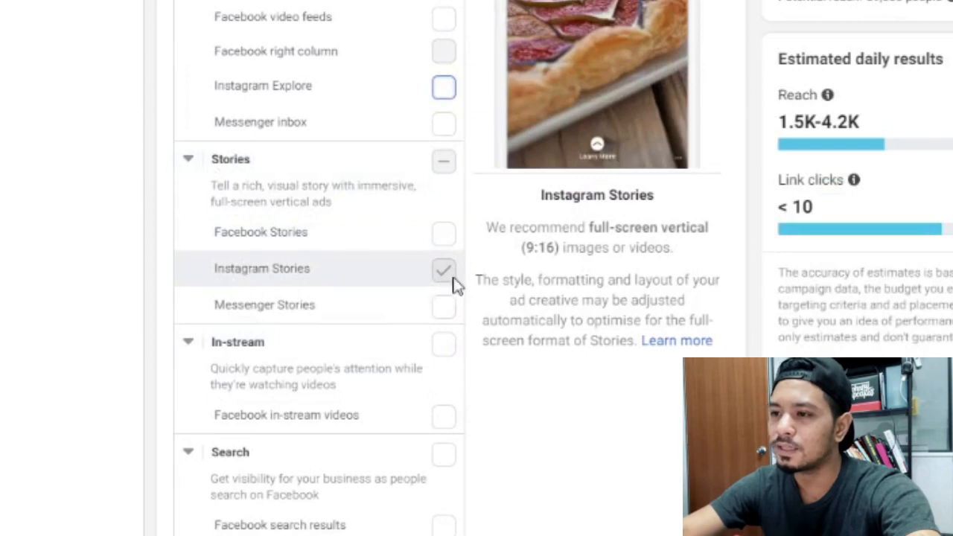
scroll(446, 283, "down", 9)
scroll(439, 269, "up", 6)
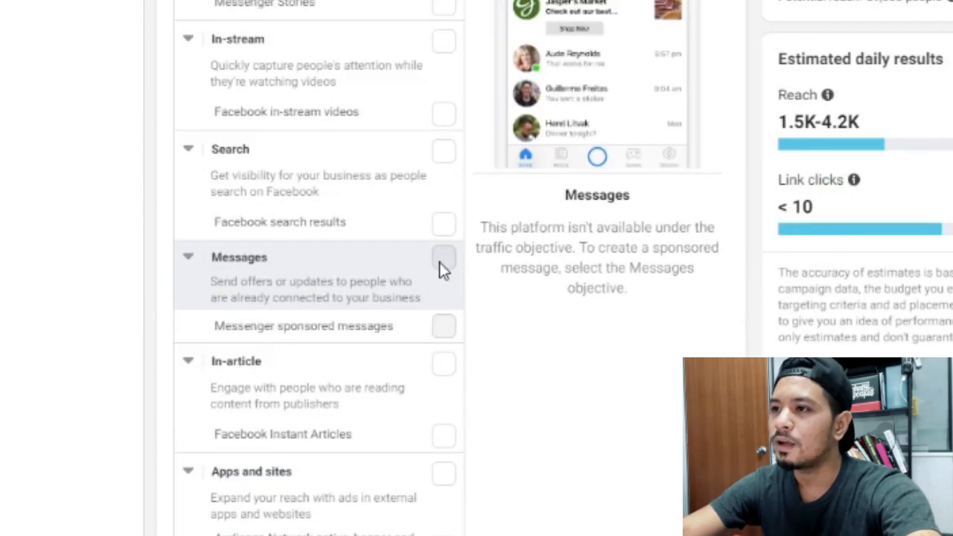
scroll(439, 268, "down", 4)
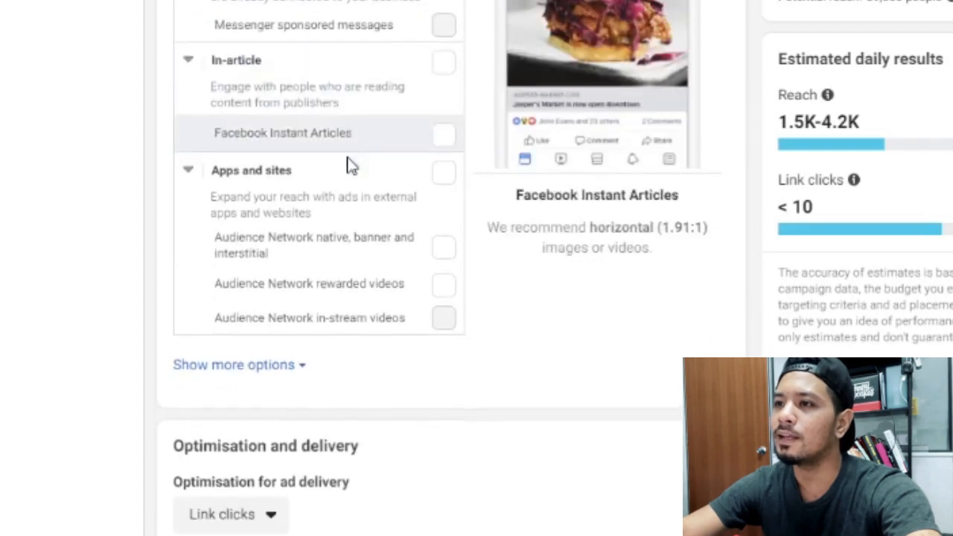
scroll(356, 162, "down", 3)
scroll(368, 164, "up", 7)
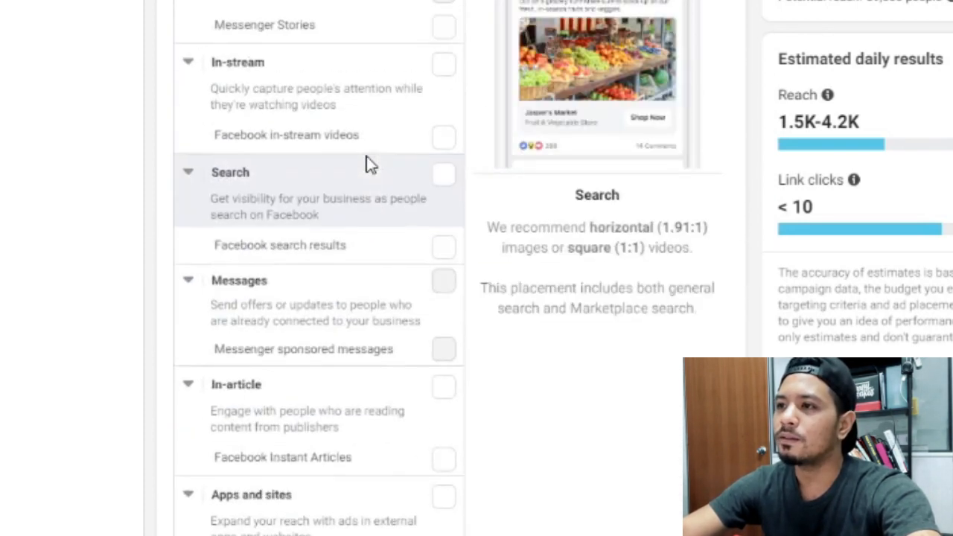
Step: Set the ad set's optimisation for ad delivery to Landing page views
scroll(368, 164, "down", 7)
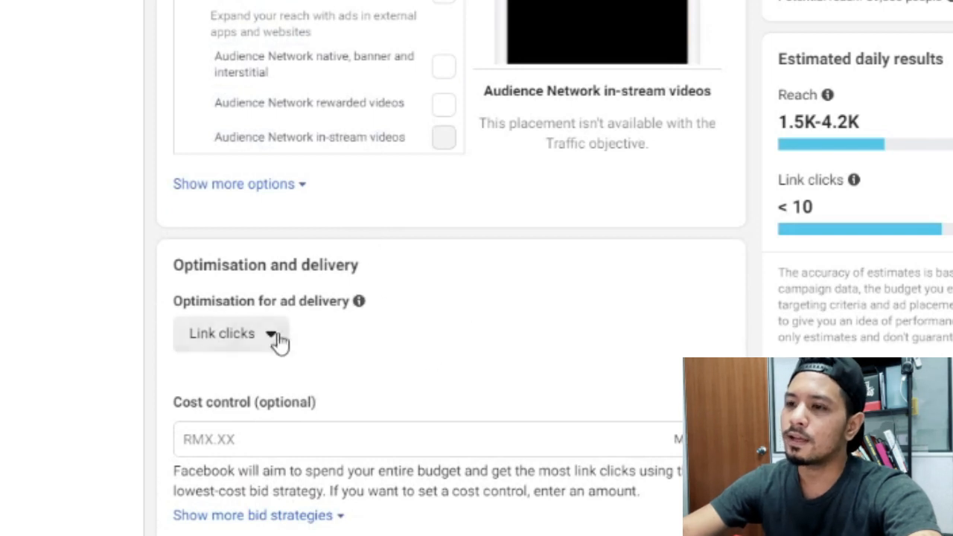
left_click(252, 341)
scroll(585, 223, "down", 1)
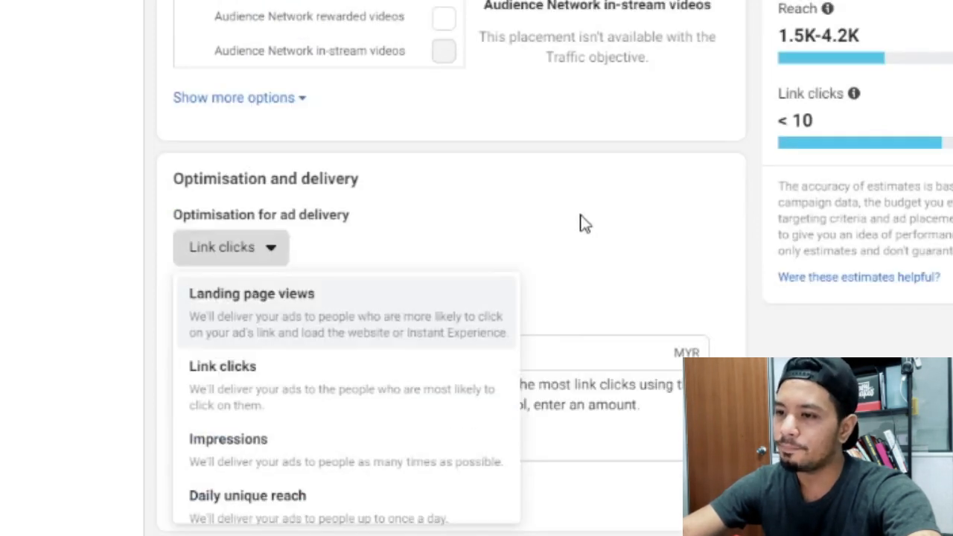
scroll(623, 269, "up", 1)
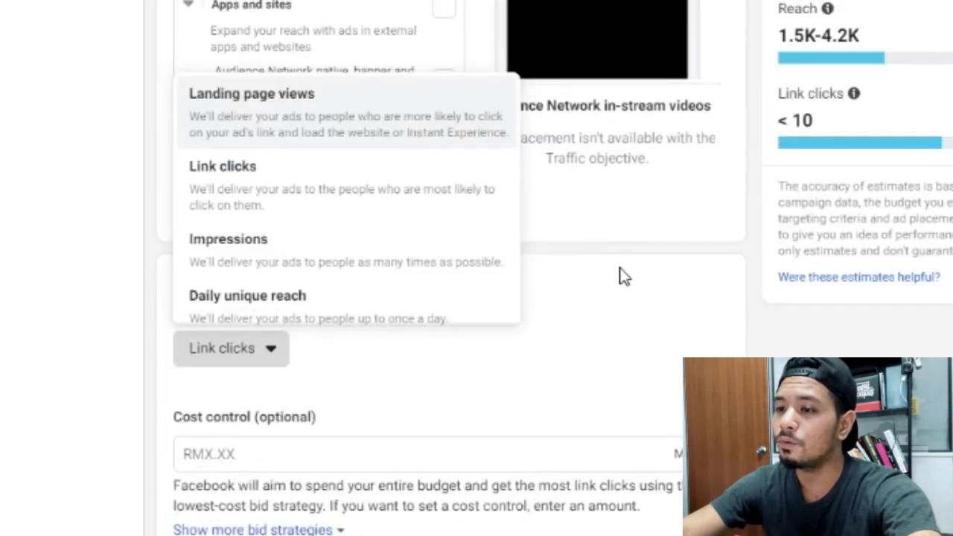
scroll(621, 277, "down", 1)
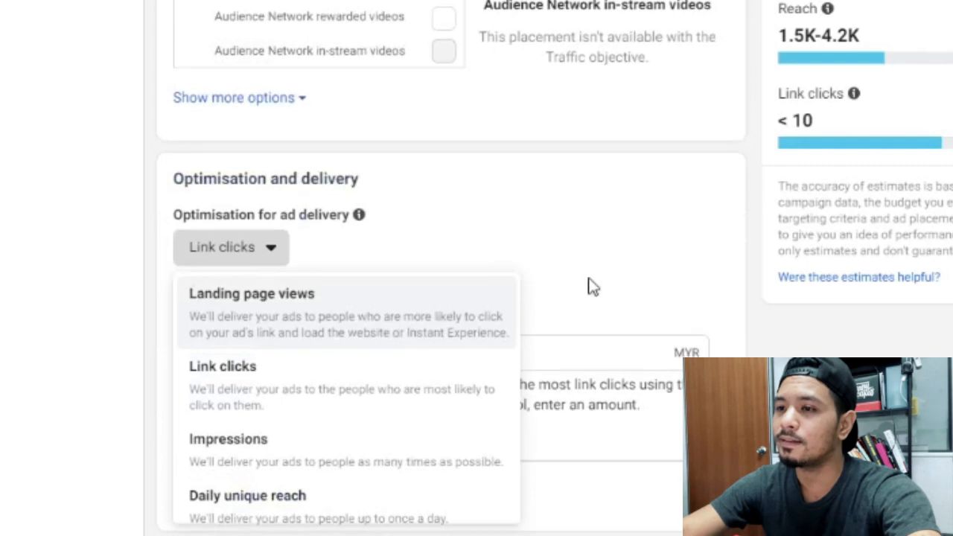
left_click(300, 316)
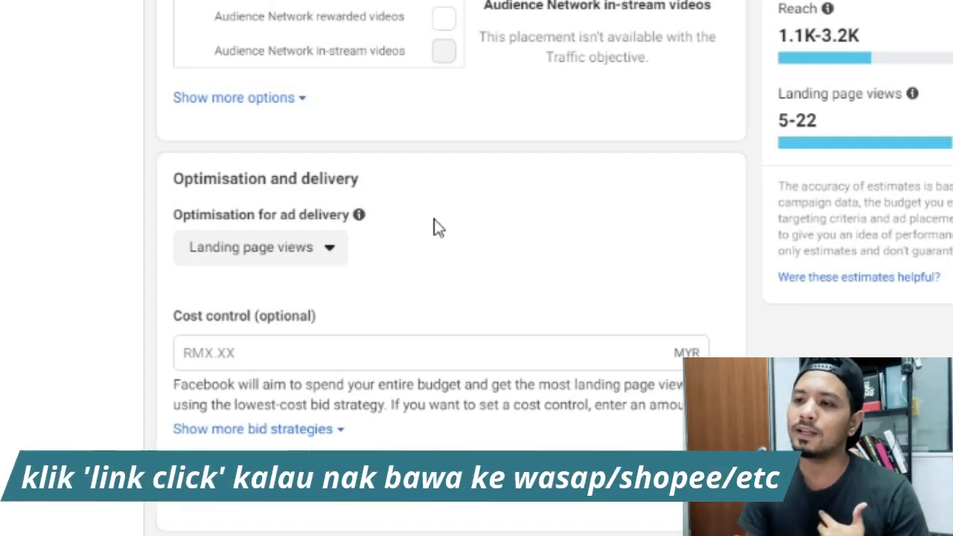
Step: Expand the additional optimisation and delivery options and review the ad set's settings
scroll(447, 222, "up", 2)
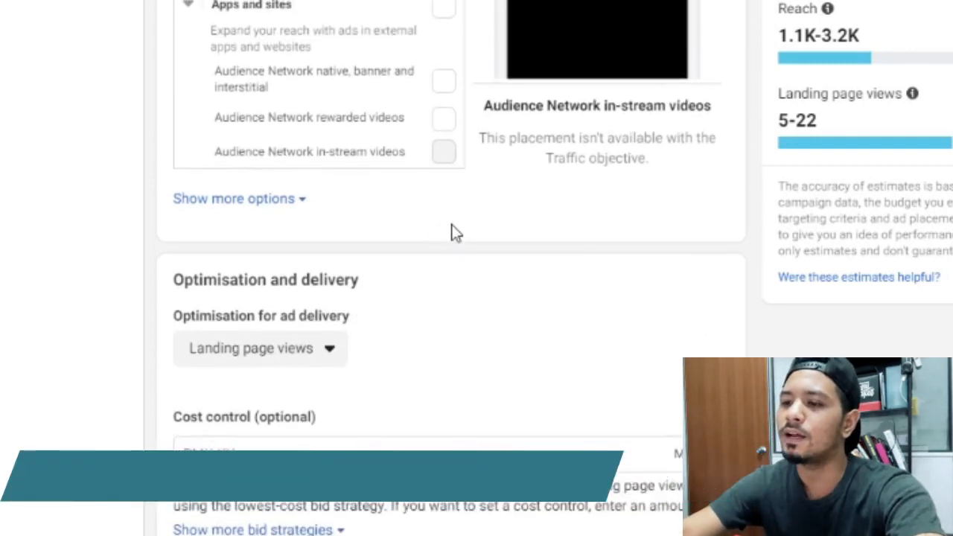
scroll(456, 232, "down", 2)
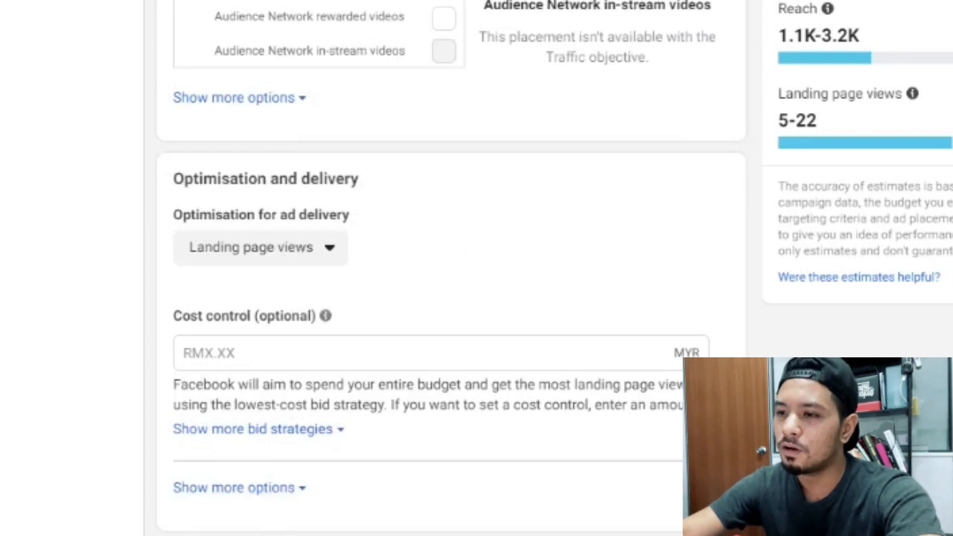
left_click(302, 488)
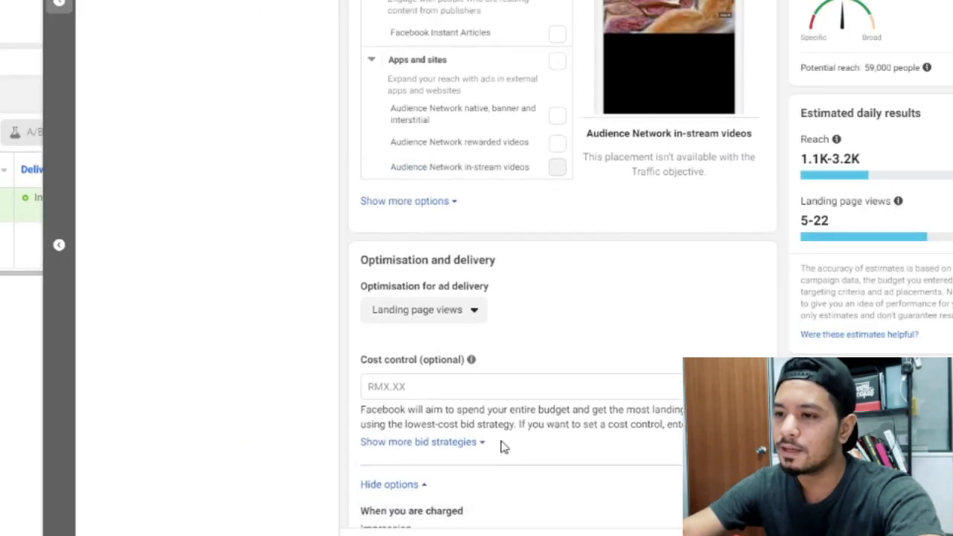
scroll(504, 447, "down", 1)
scroll(495, 357, "up", 8)
scroll(501, 356, "down", 8)
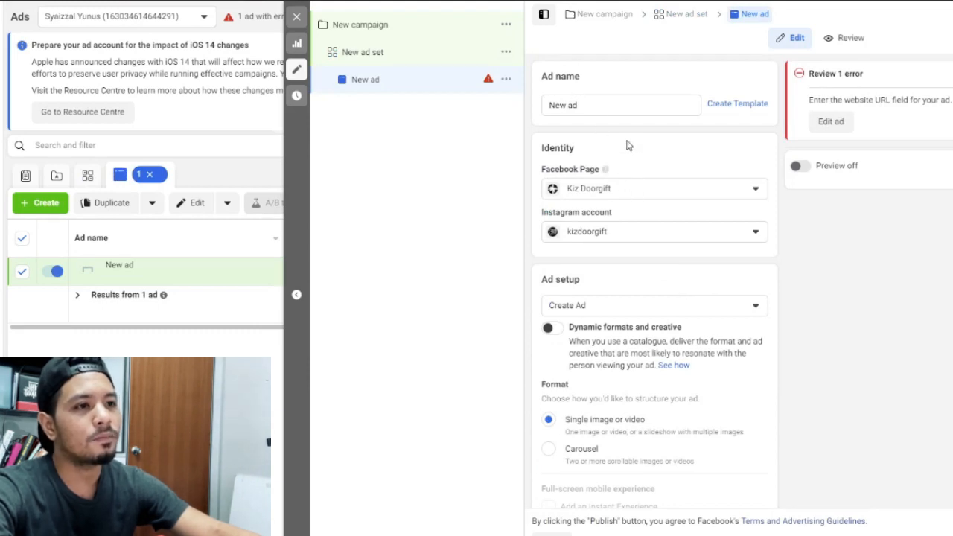
Step: Choose the Kiz Doorgift Facebook Page and the kizdoorgift Instagram account as the new ad's identity
mouse_move(617, 210)
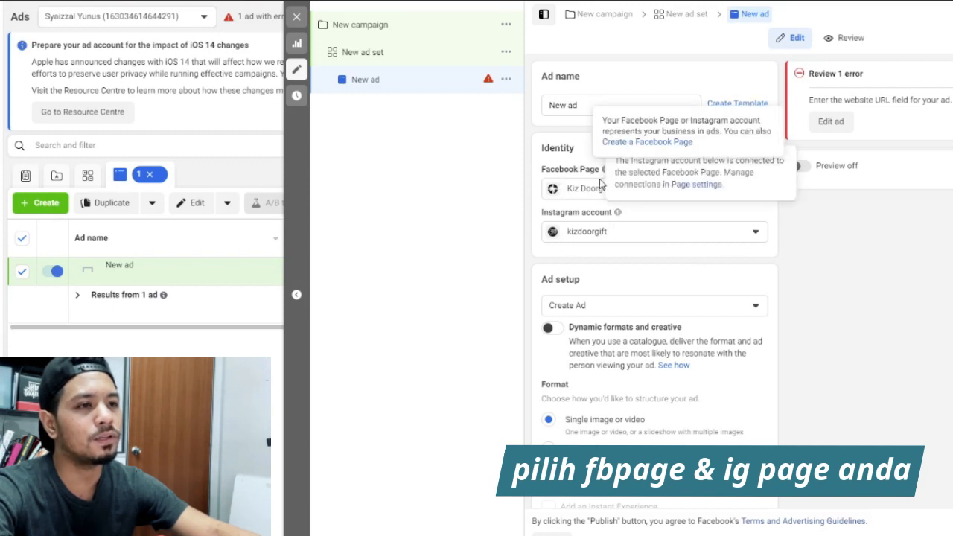
left_click(590, 187)
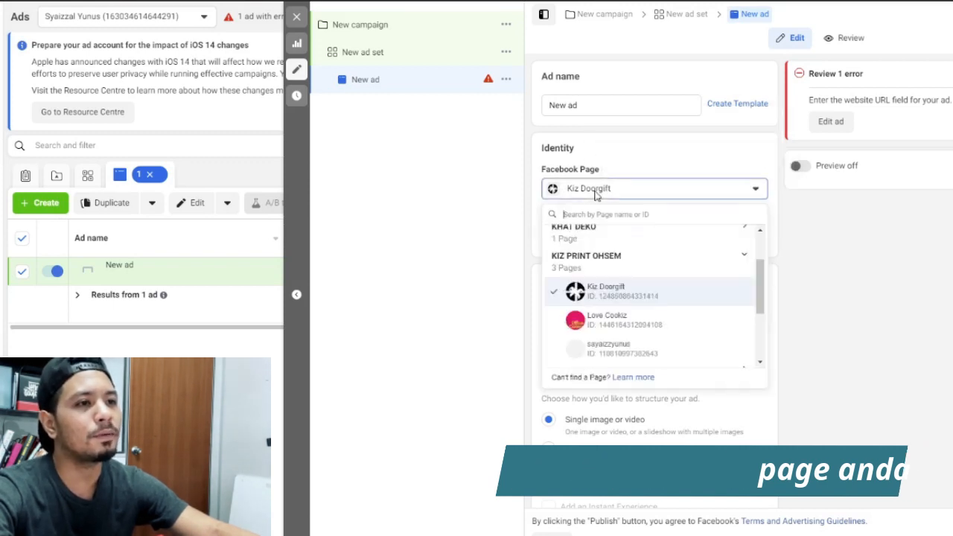
left_click(608, 293)
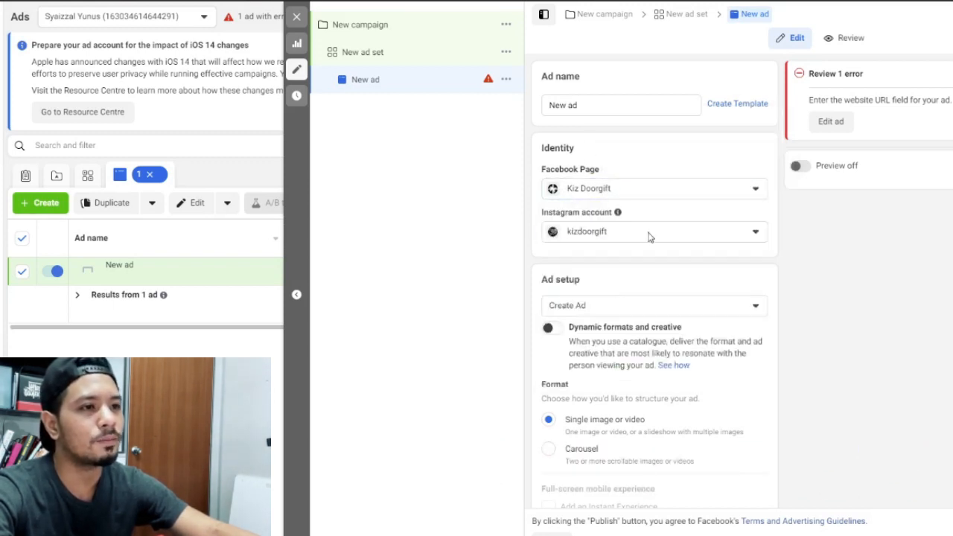
left_click(648, 237)
left_click(632, 293)
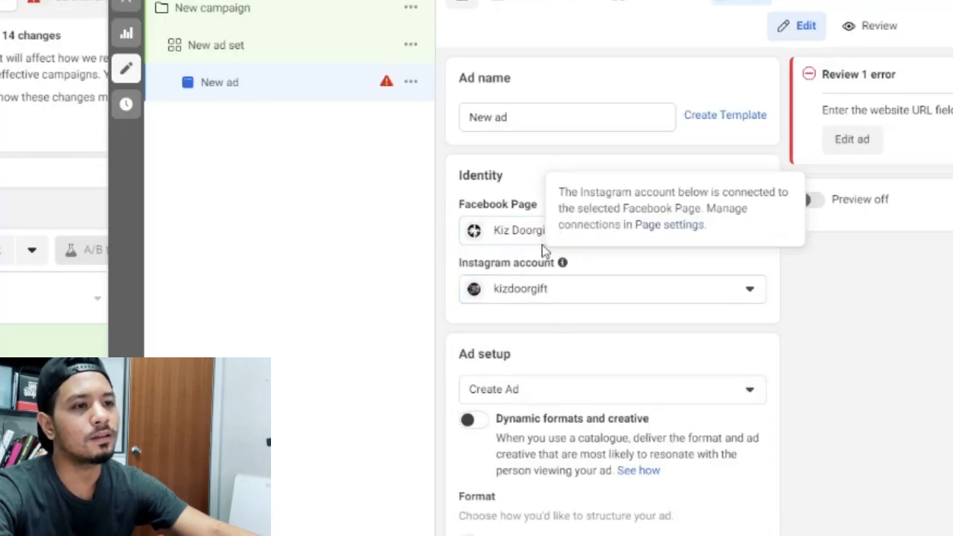
Step: Set the ad format to Carousel and look over the first carousel card's fields
scroll(539, 280, "down", 2)
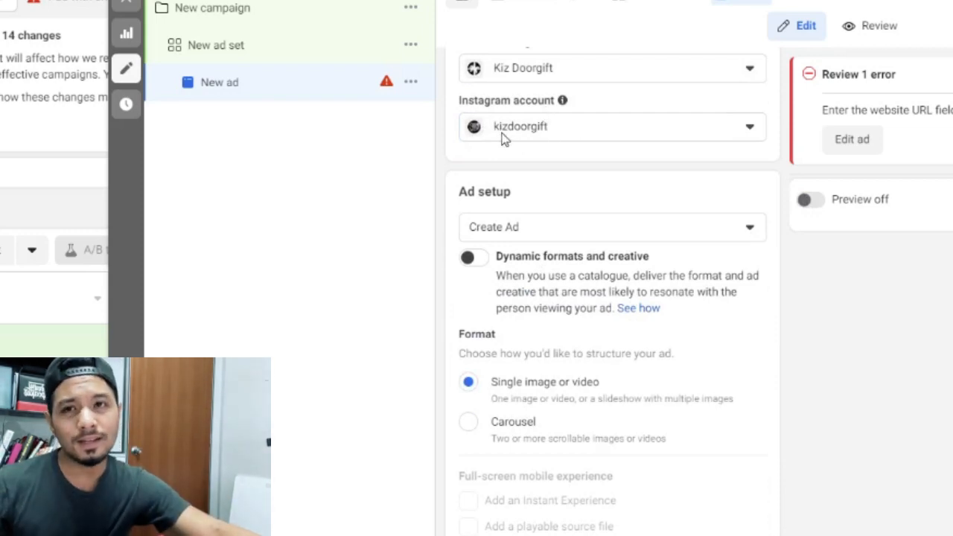
scroll(558, 197, "down", 2)
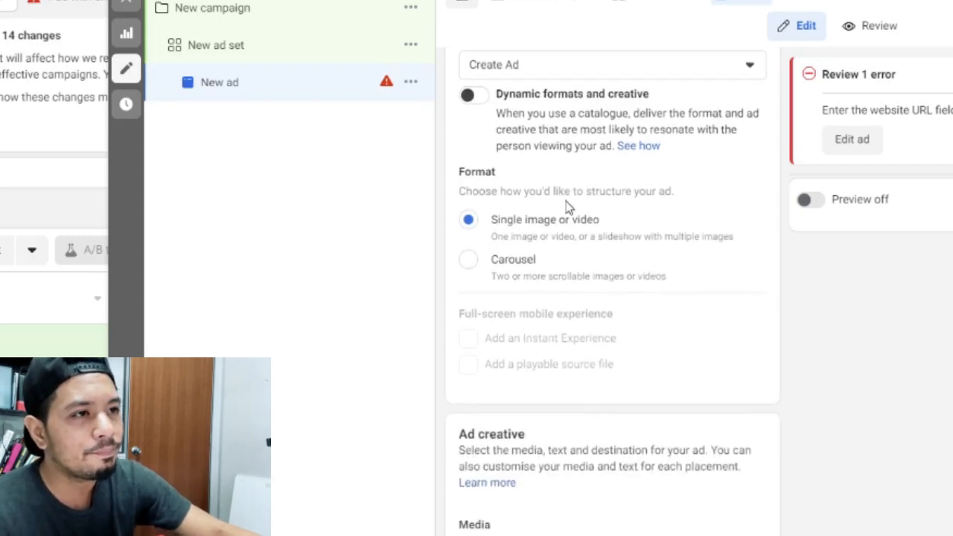
scroll(683, 229, "up", 1)
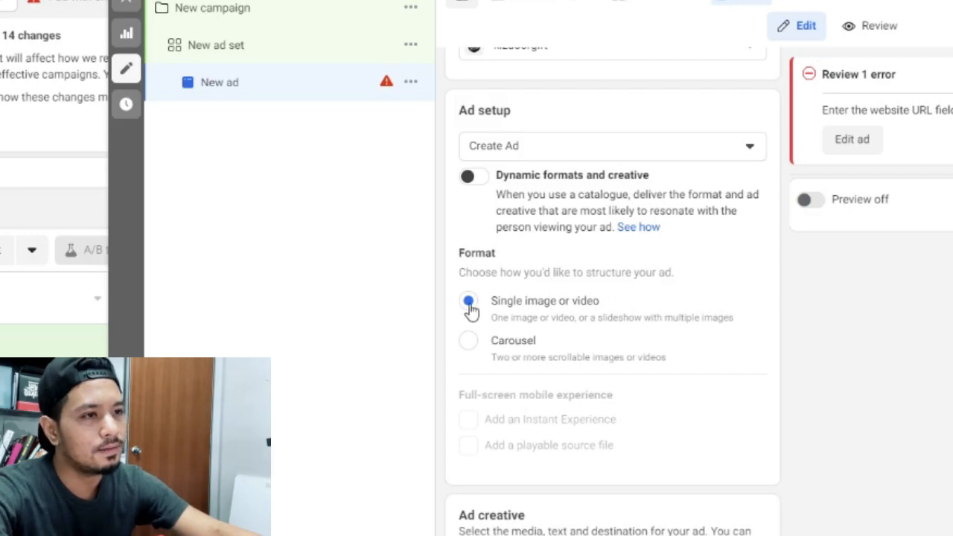
left_click(469, 342)
scroll(633, 327, "down", 5)
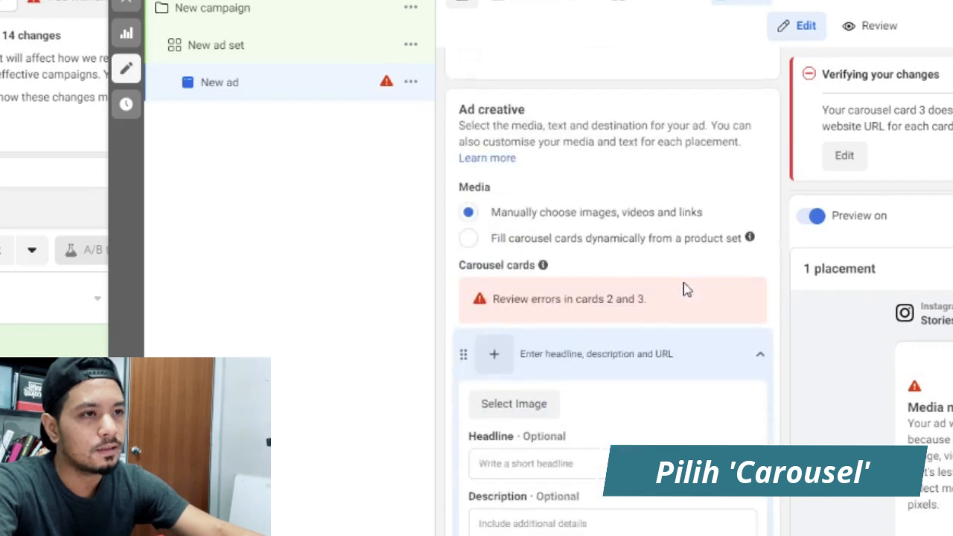
scroll(689, 257, "down", 3)
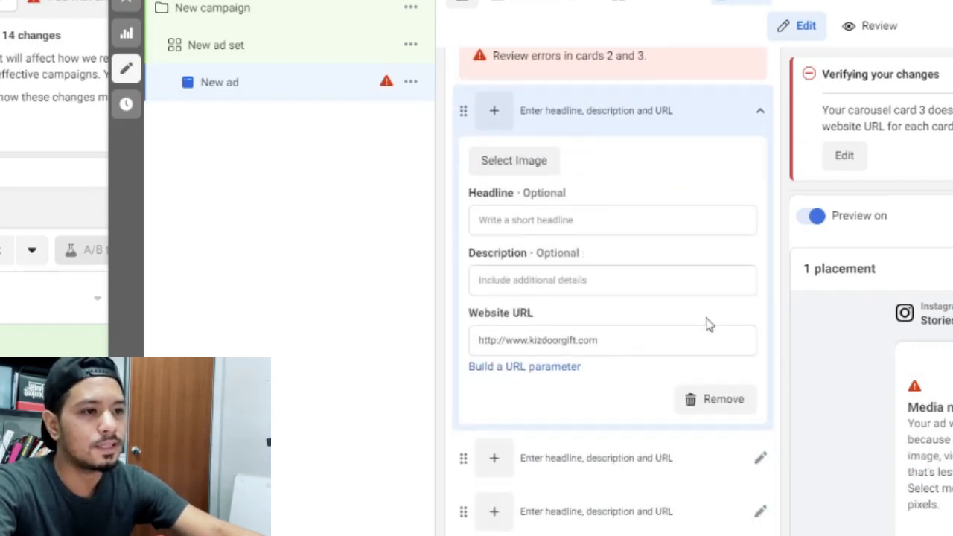
scroll(615, 320, "up", 3)
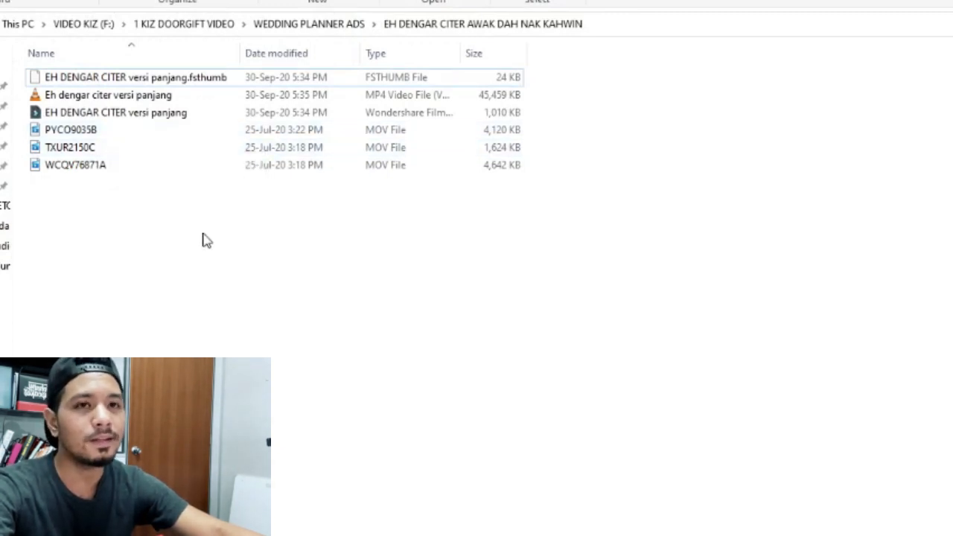
Step: Switch to File Explorer and preview the video clips WCQV76871A, PYCO9035B and TXUR2150C, closing each one after viewing
double_click(98, 165)
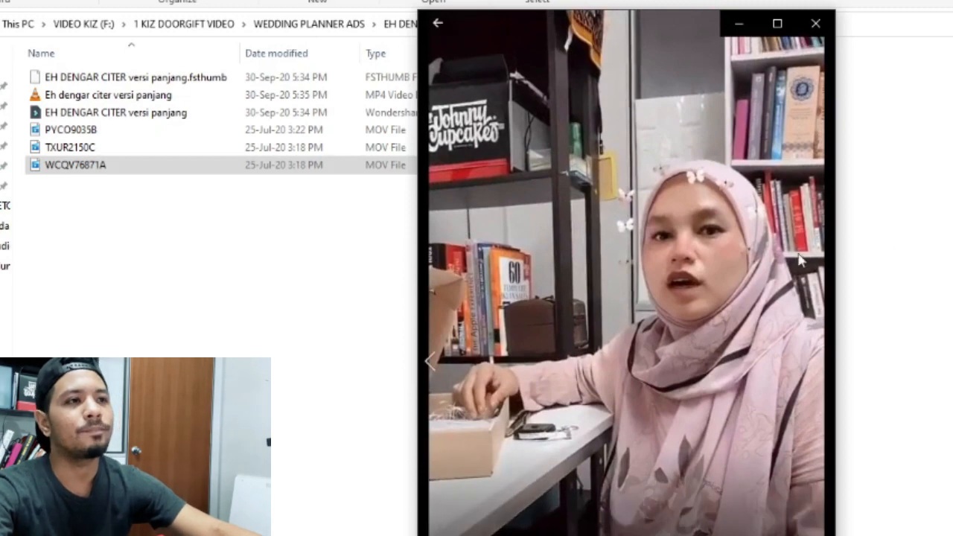
left_click(816, 24)
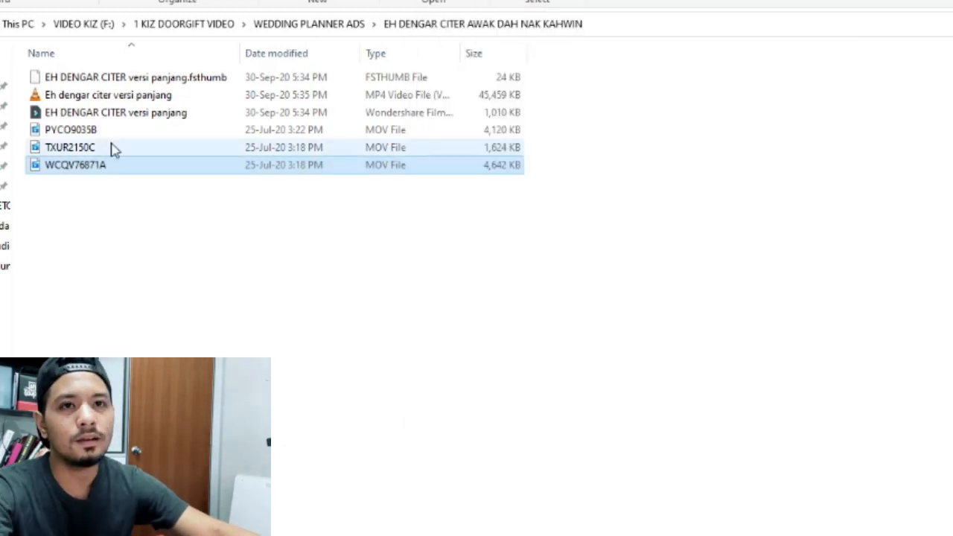
double_click(104, 131)
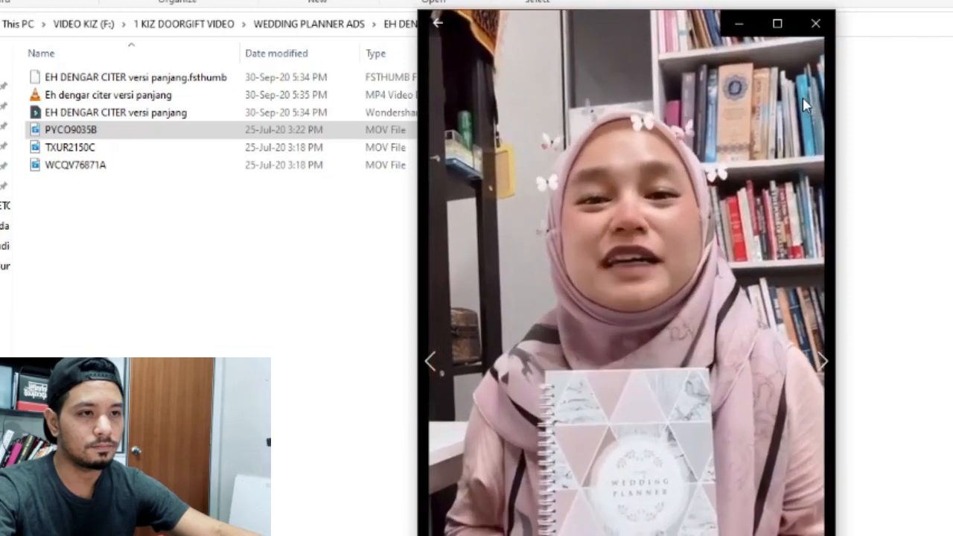
left_click(814, 22)
double_click(98, 147)
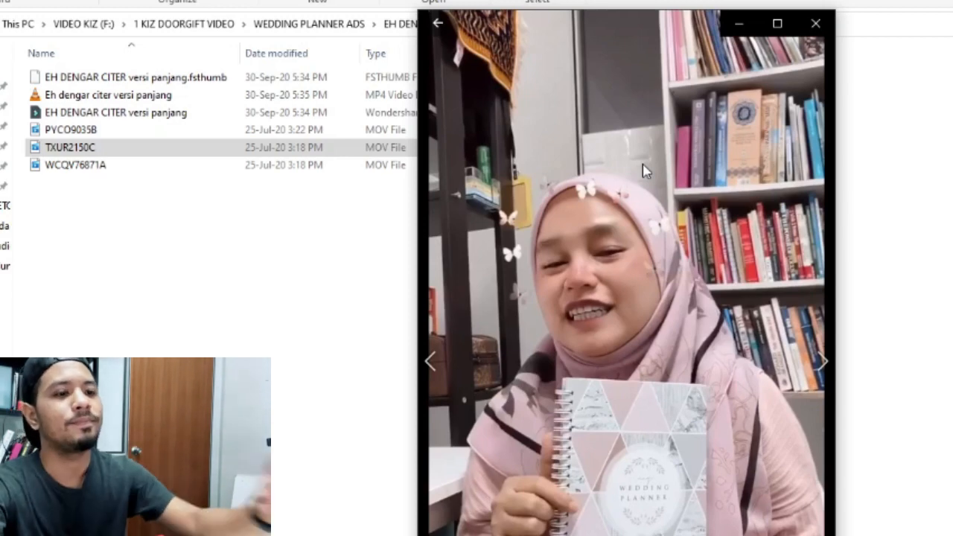
left_click(817, 24)
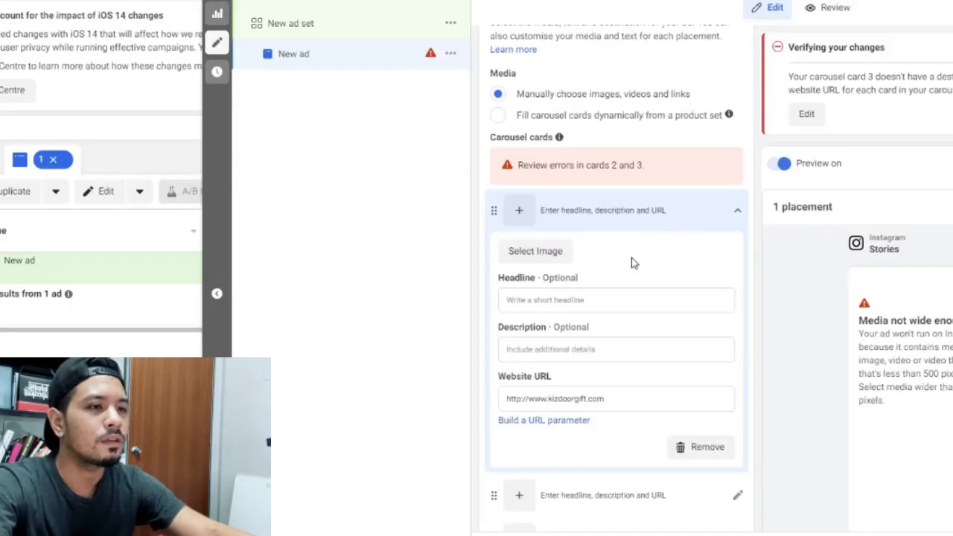
Step: Back in Ads Manager, switch the ad format to Single image or video to inspect its creative options, and return it to Carousel
scroll(633, 262, "up", 5)
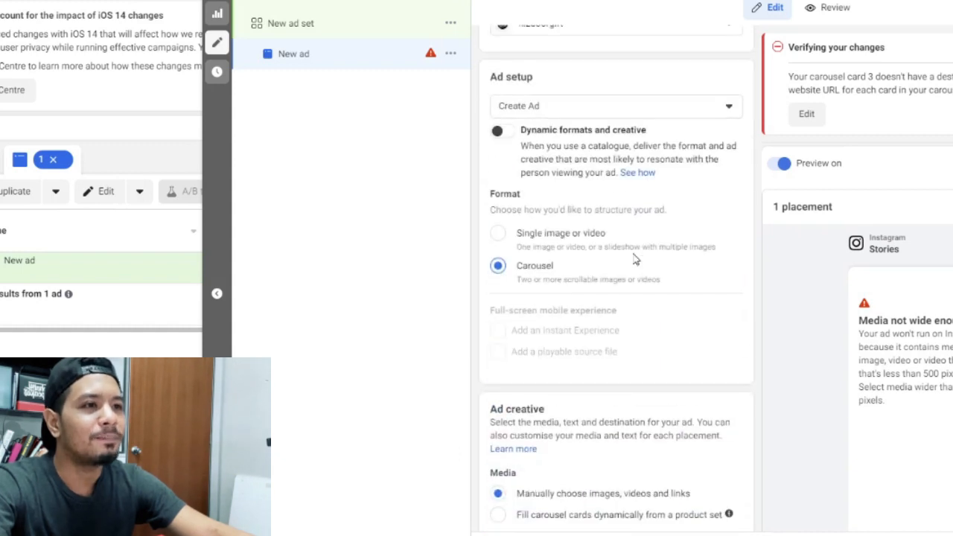
scroll(637, 262, "down", 2)
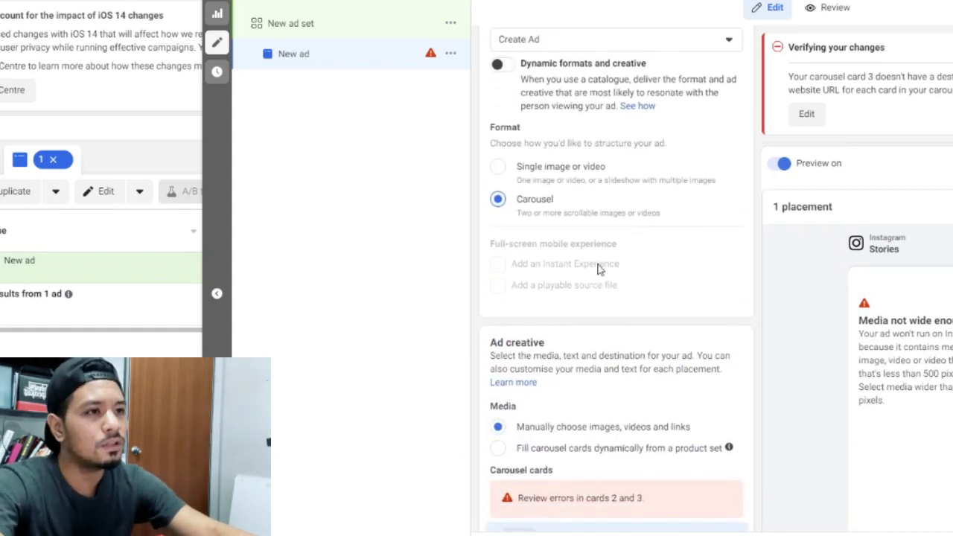
left_click(498, 168)
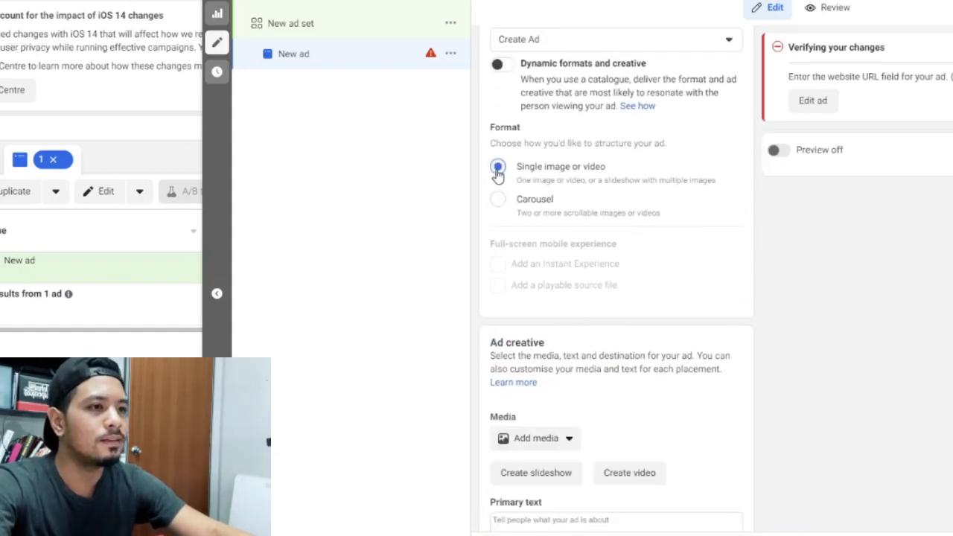
scroll(660, 272, "down", 3)
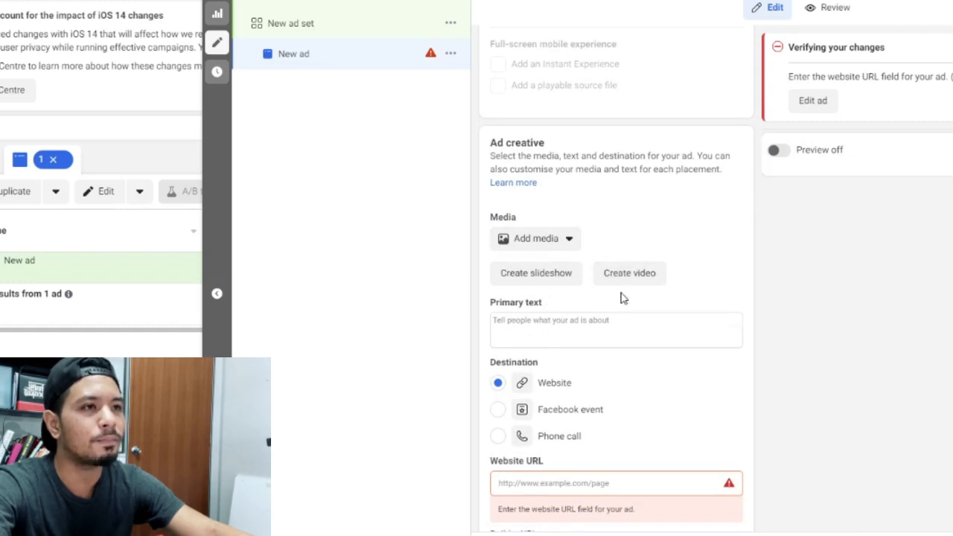
scroll(623, 298, "up", 2)
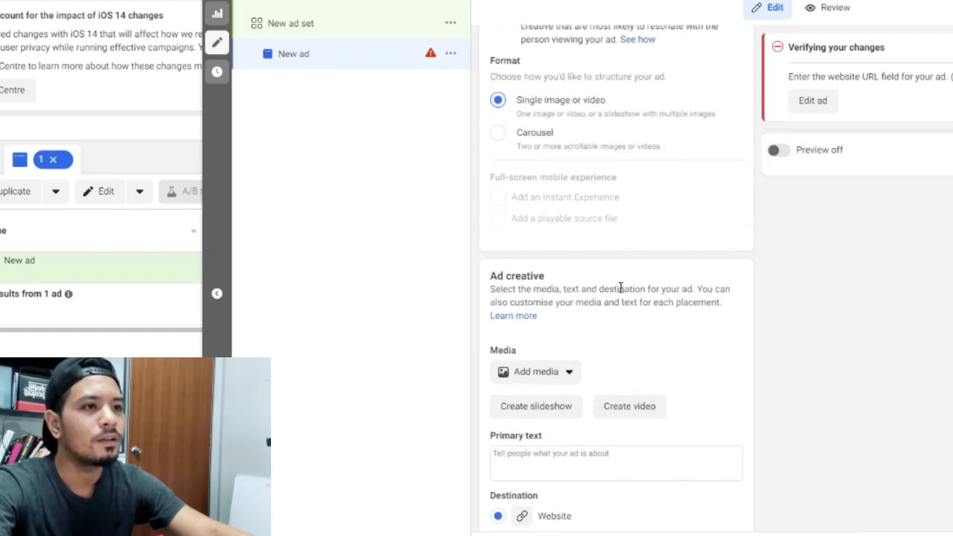
left_click(564, 149)
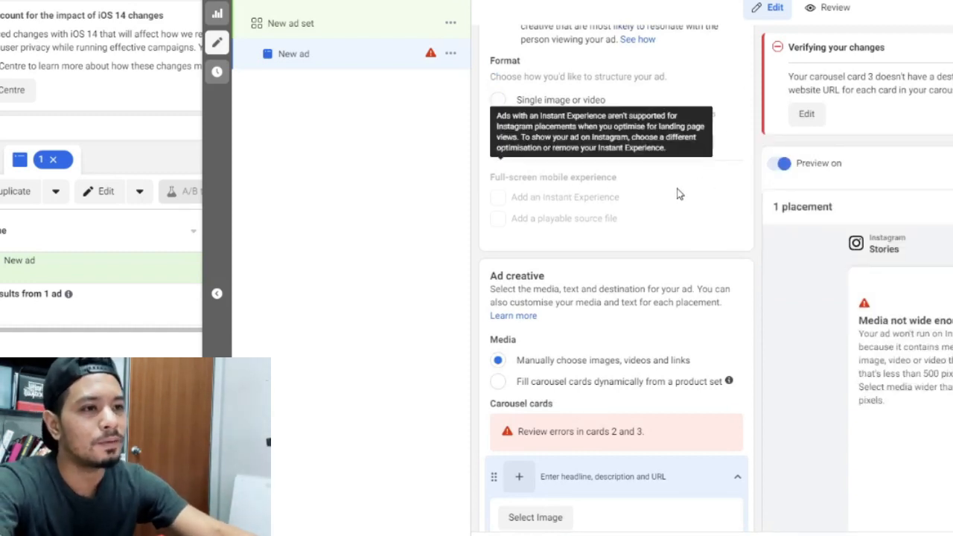
Step: Examine the carousel card settings, including image, headline, description, website URL and card display options
scroll(671, 193, "down", 2)
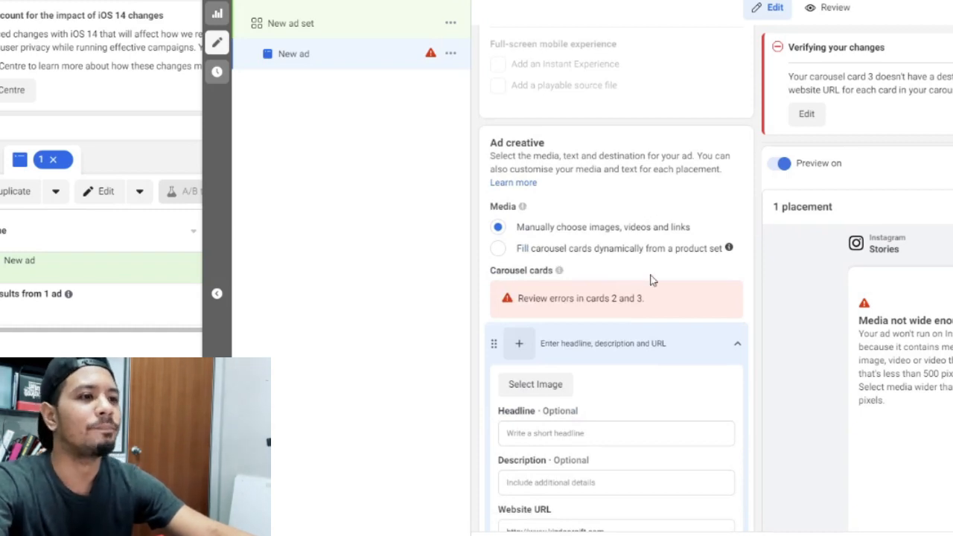
scroll(664, 237, "down", 2)
scroll(689, 261, "up", 1)
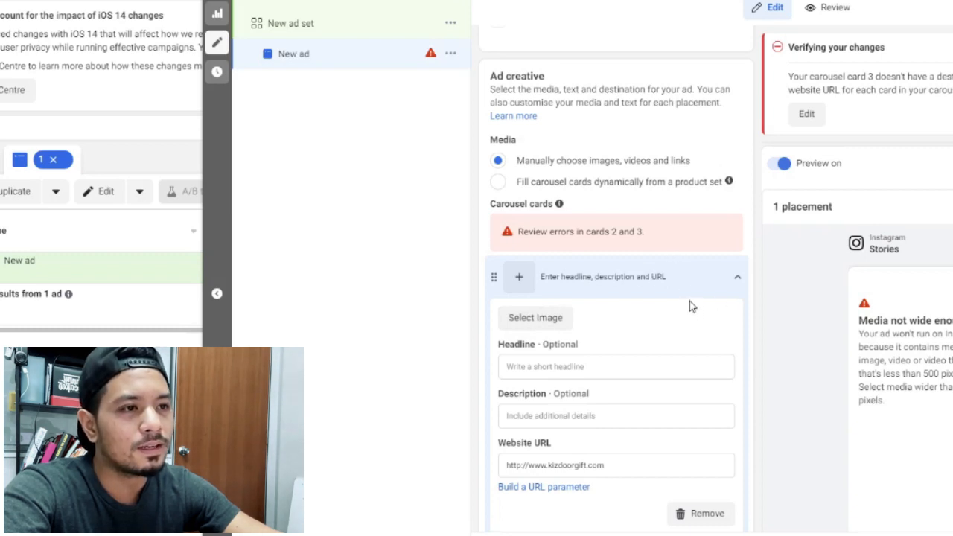
scroll(641, 301, "down", 2)
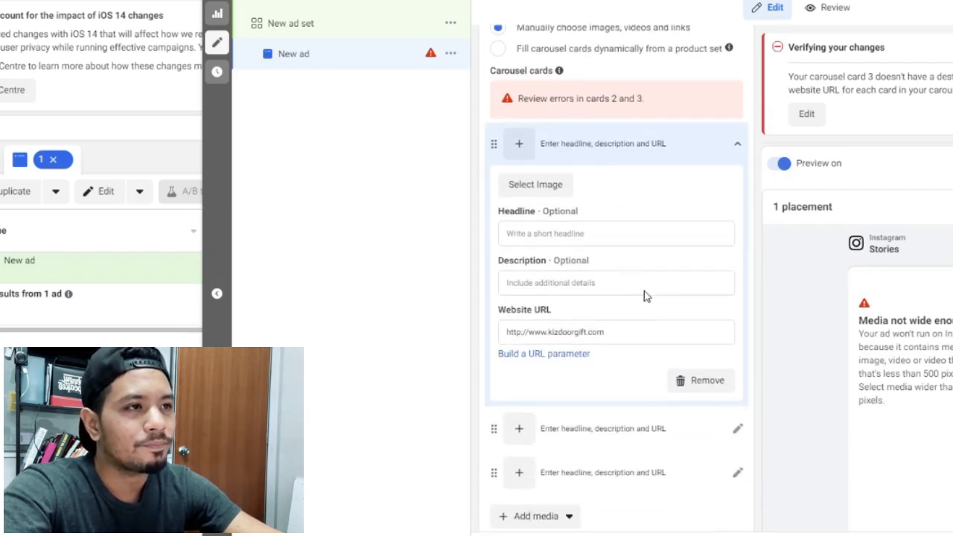
scroll(645, 294, "up", 1)
scroll(649, 284, "down", 3)
scroll(650, 283, "up", 3)
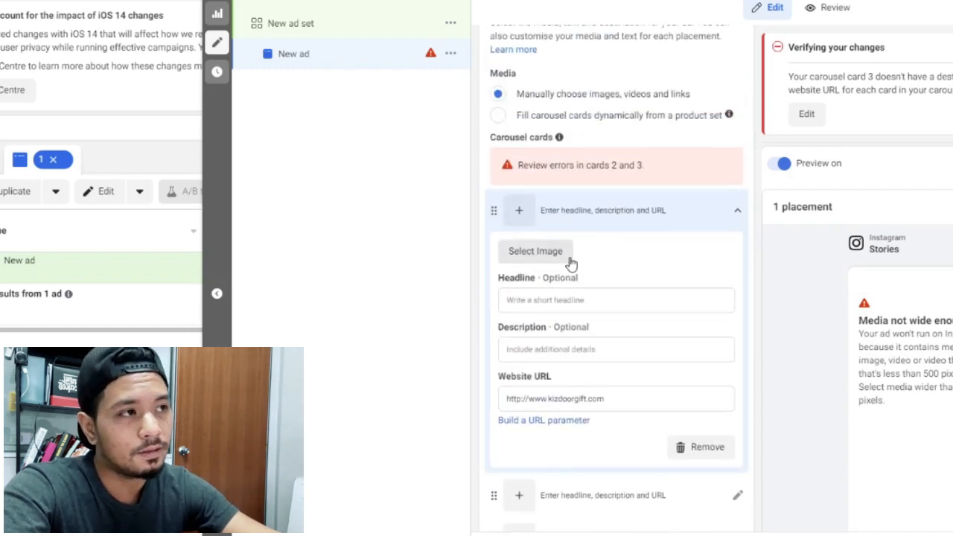
scroll(640, 268, "down", 3)
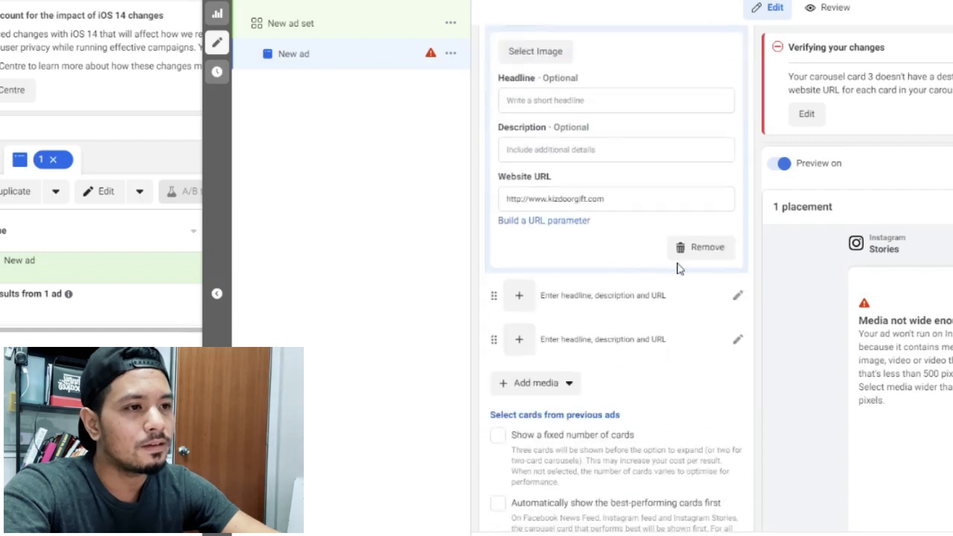
Step: Remove the first default image card from the carousel
left_click(700, 247)
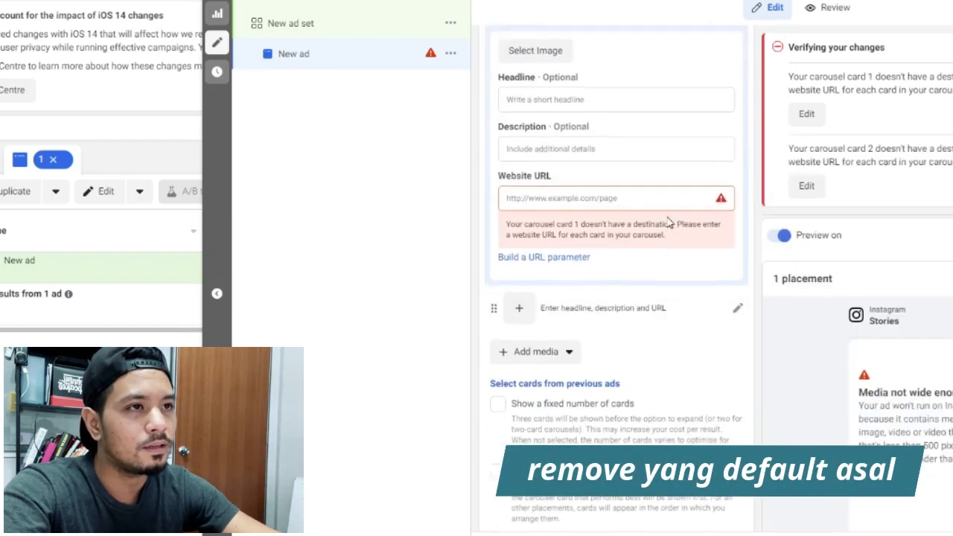
scroll(677, 201, "up", 2)
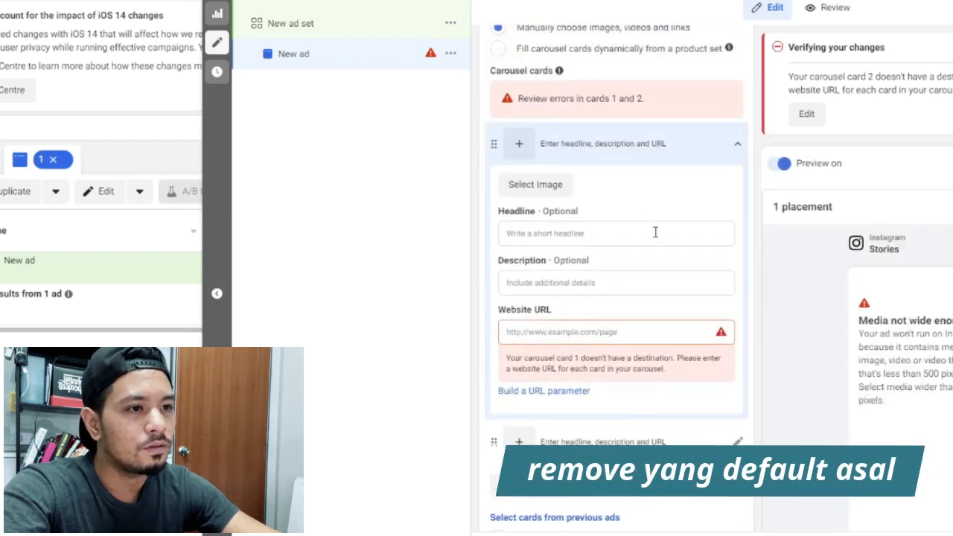
scroll(656, 233, "down", 2)
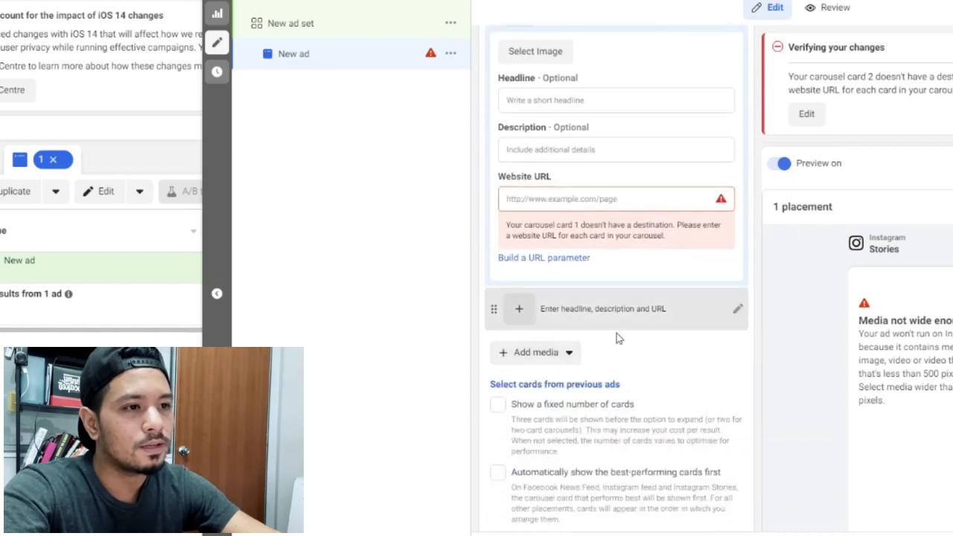
Step: Add a video card to the carousel and upload the clip WCQV76871A to it
left_click(568, 353)
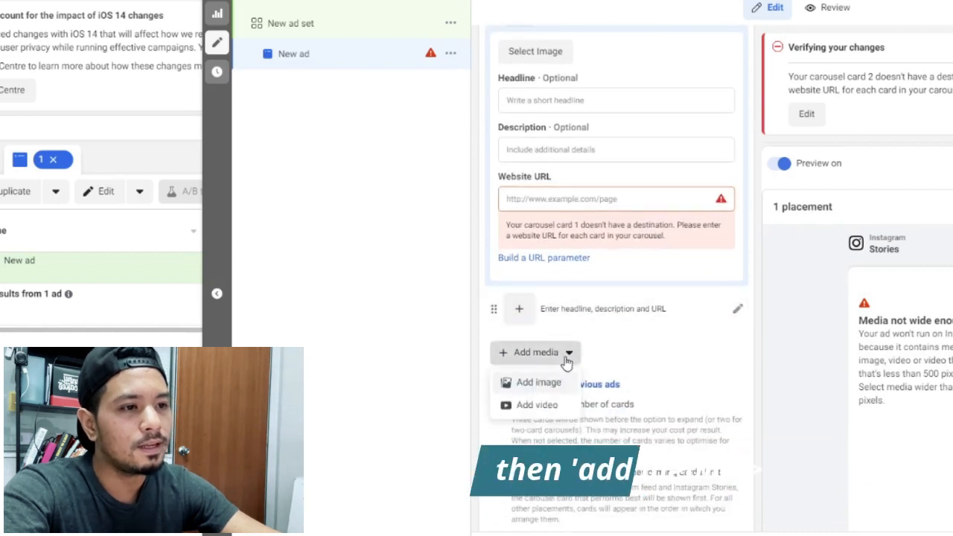
left_click(545, 406)
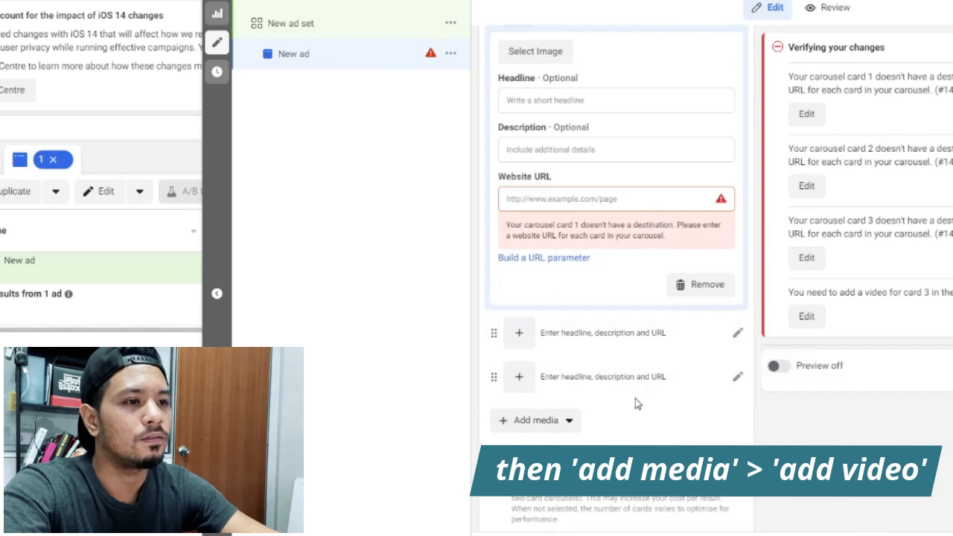
left_click(641, 377)
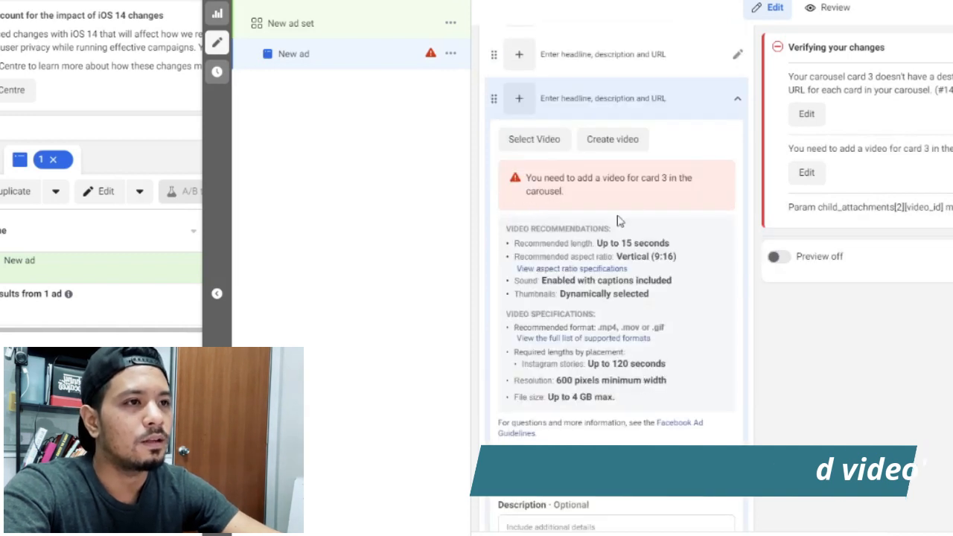
left_click(538, 144)
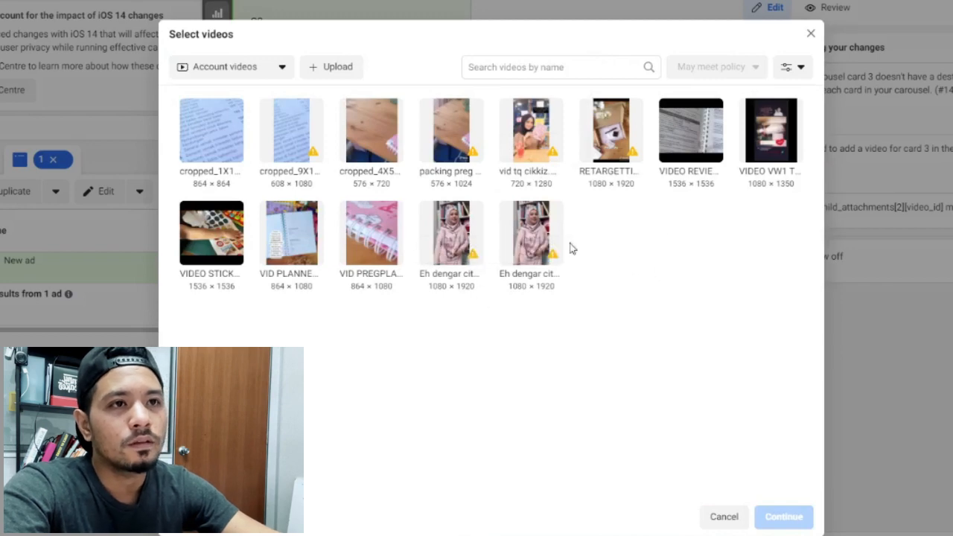
left_click(354, 68)
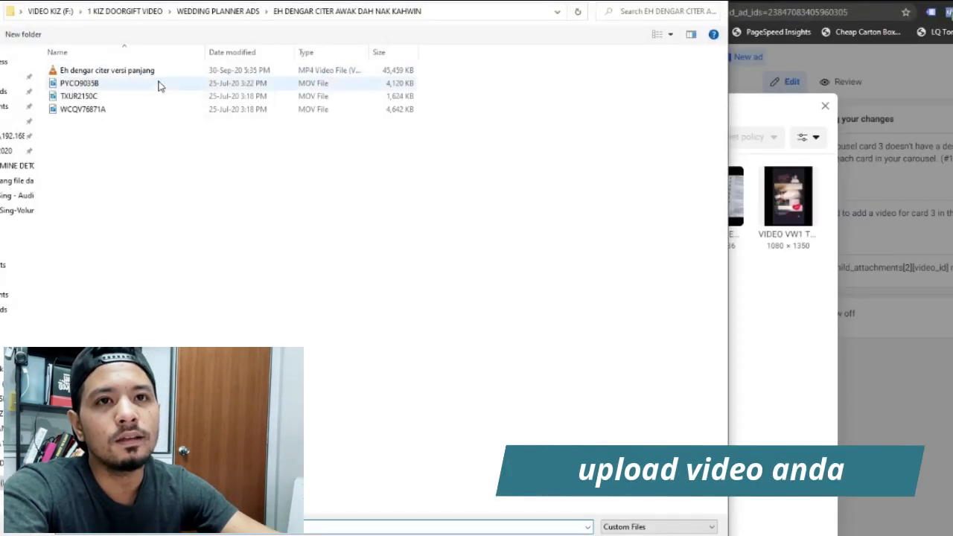
left_click(101, 110)
double_click(102, 110)
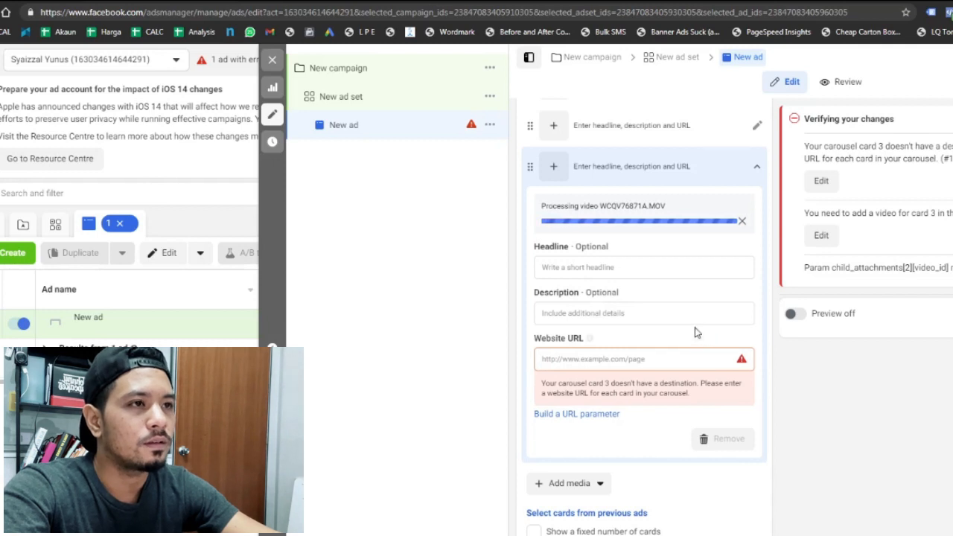
Step: Remove the second empty image card, directly above the WCQV76871A.MOV card, from the carousel
scroll(695, 333, "up", 2)
scroll(721, 301, "up", 1)
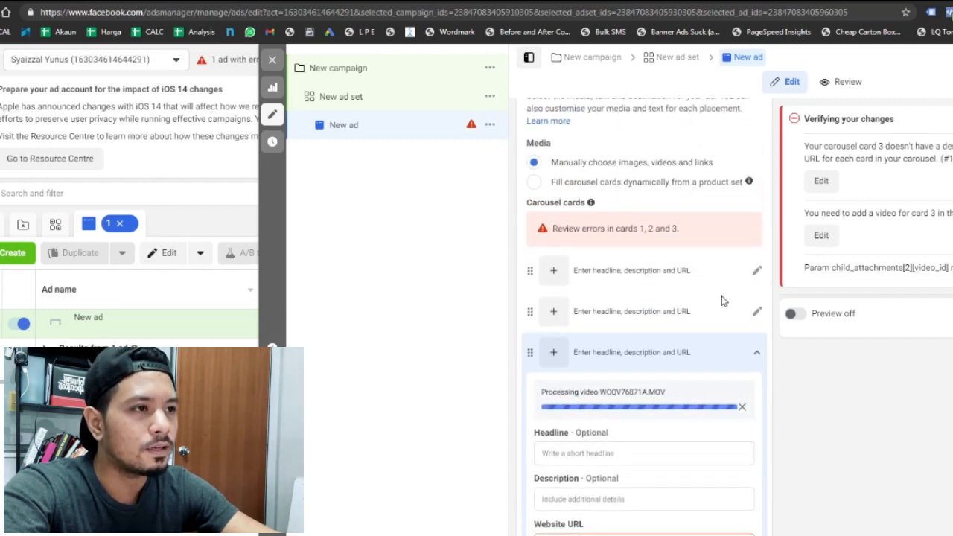
left_click(757, 274)
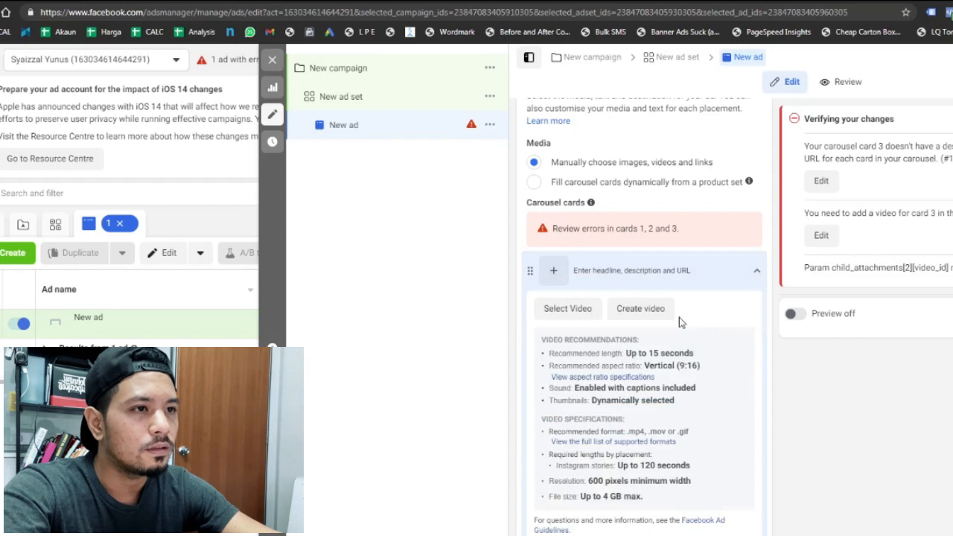
scroll(685, 320, "down", 2)
scroll(736, 377, "down", 1)
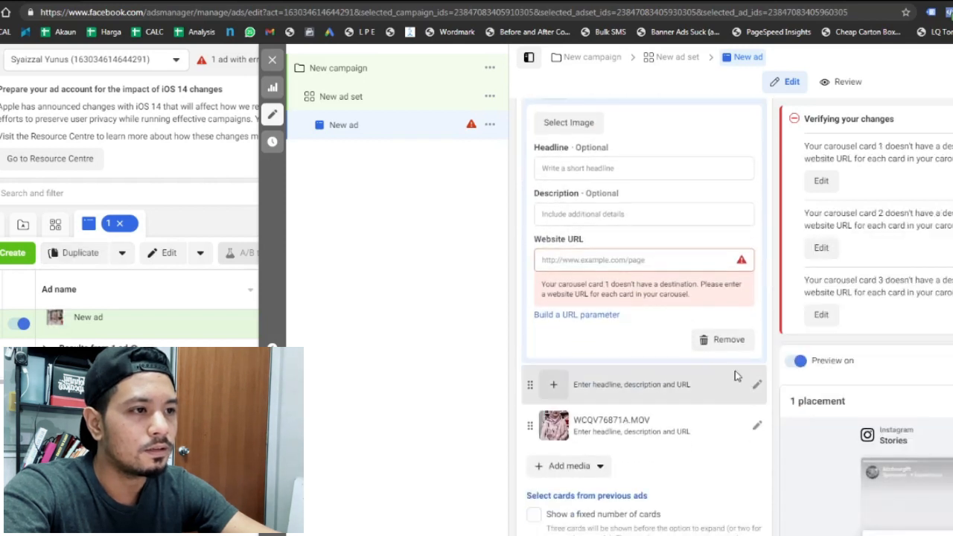
left_click(757, 385)
scroll(697, 310, "up", 1)
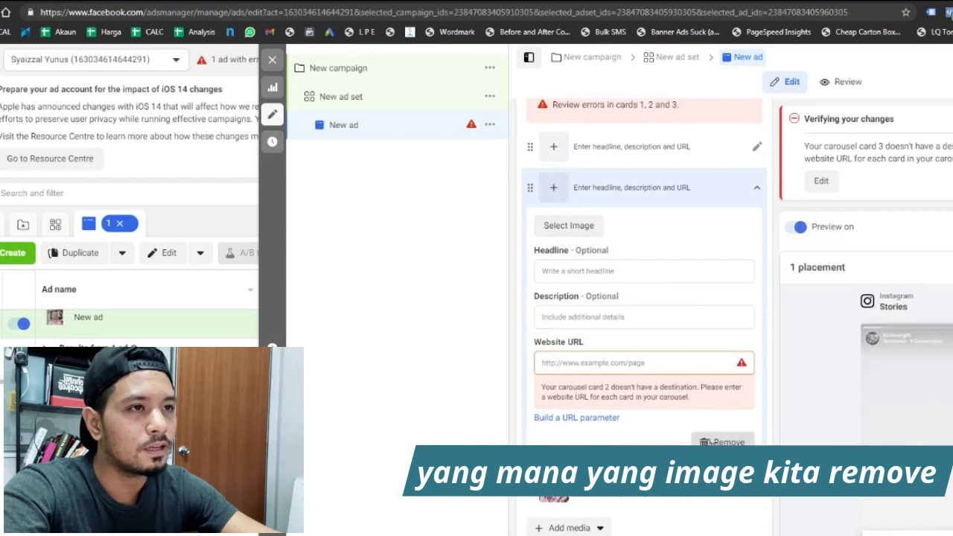
left_click(711, 441)
scroll(685, 302, "up", 1)
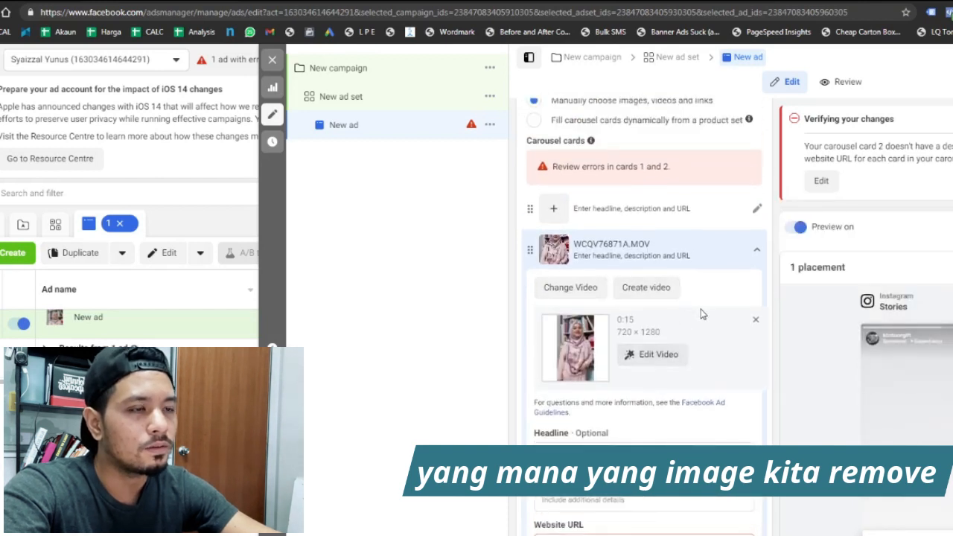
Step: Move the WCQV76871A.MOV card to the first position in the carousel and look over its fields
scroll(701, 309, "up", 2)
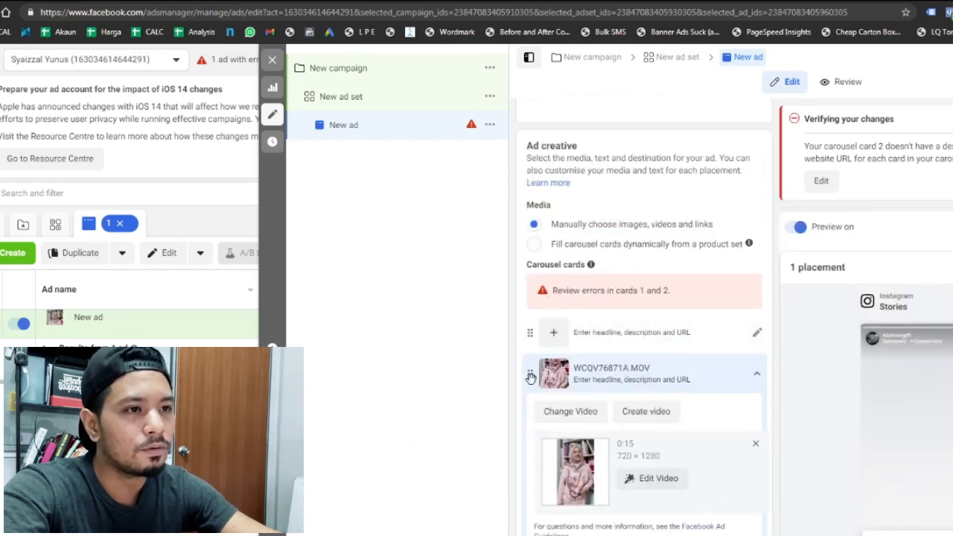
left_click_drag(530, 377, 528, 322)
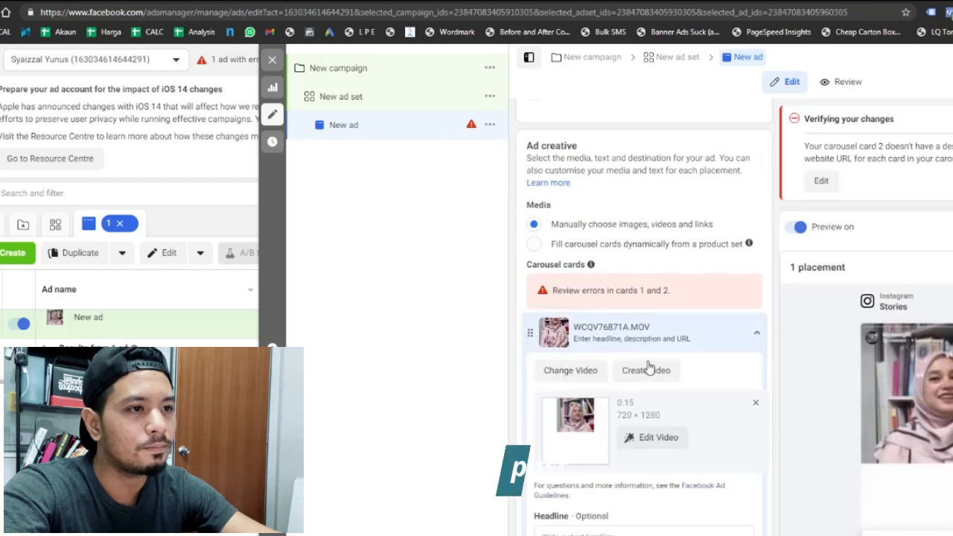
scroll(648, 366, "down", 2)
scroll(656, 365, "down", 2)
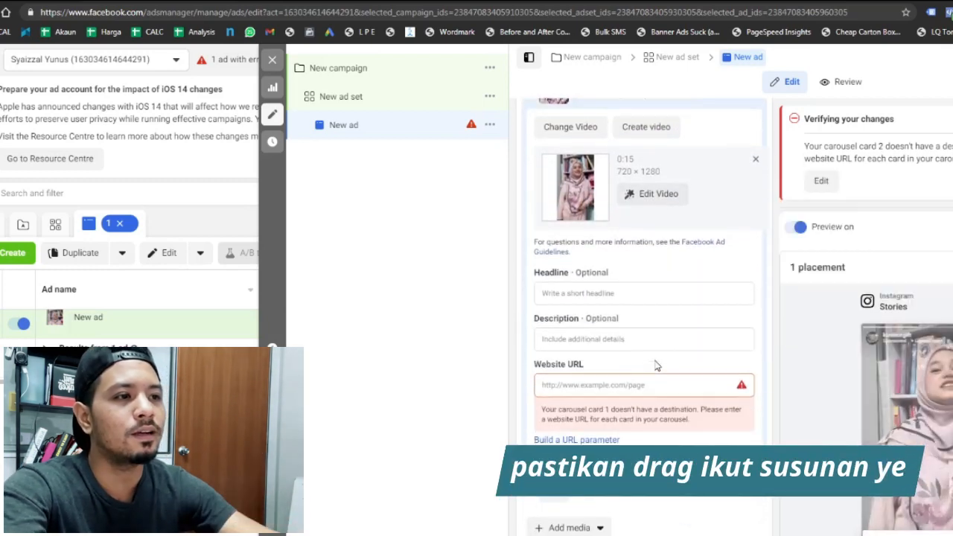
scroll(645, 342, "up", 3)
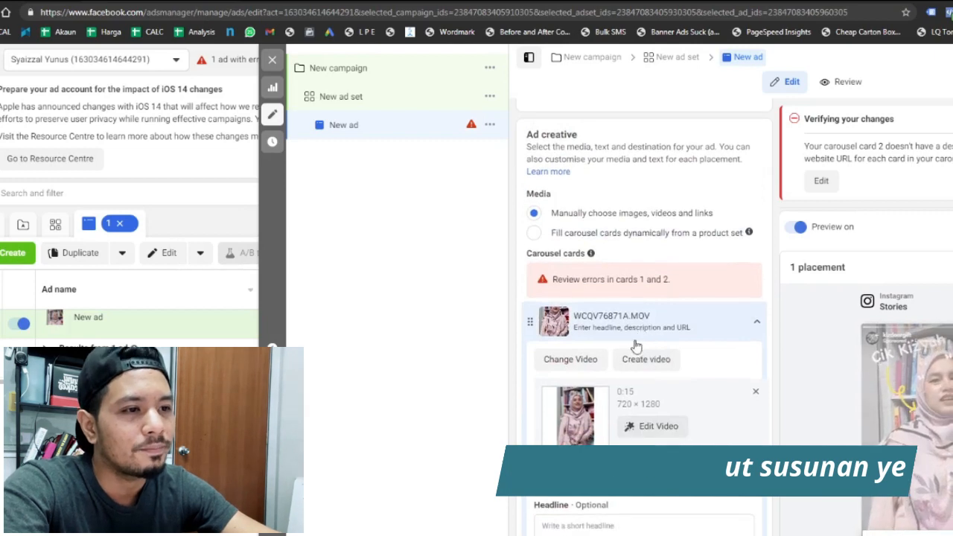
scroll(637, 347, "down", 3)
scroll(626, 370, "down", 1)
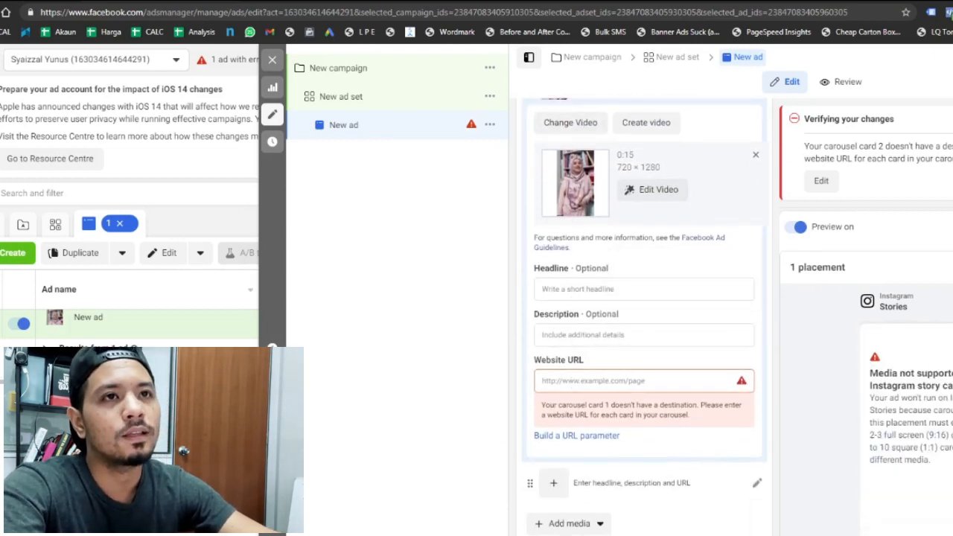
Step: In a new browser tab, open lovecookiz.com and copy the URL of its Buku Wedding Planner product page
key("ctrl+t")
type("lovecookiz.com")
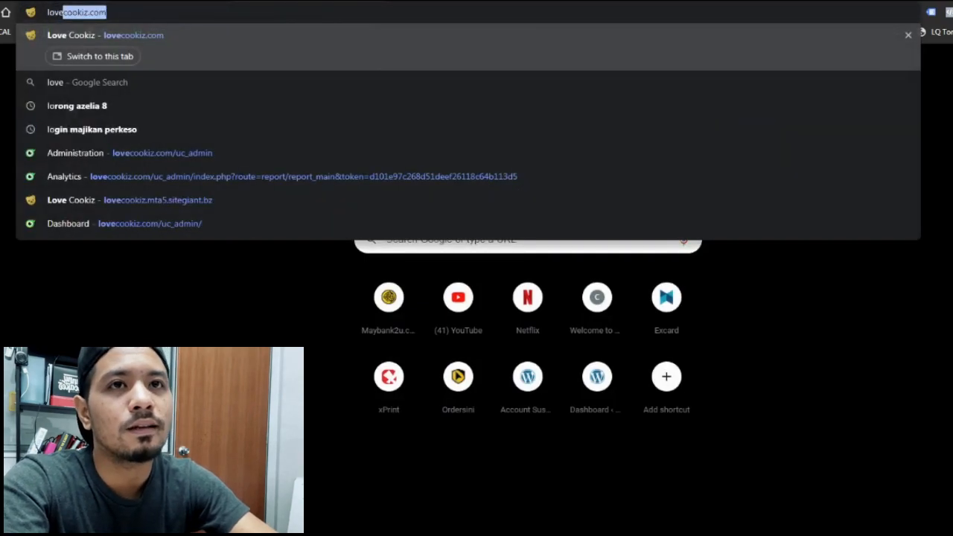
key("Return")
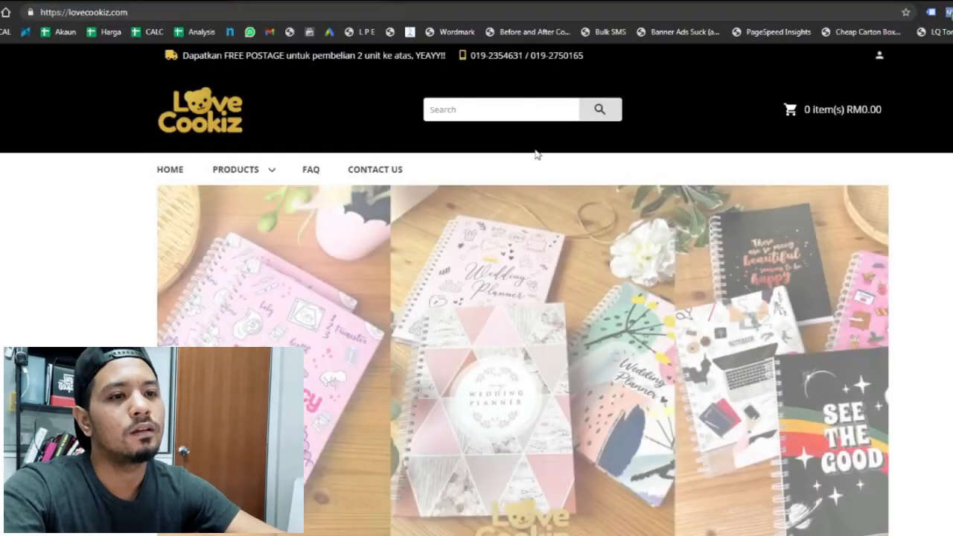
scroll(537, 152, "down", 5)
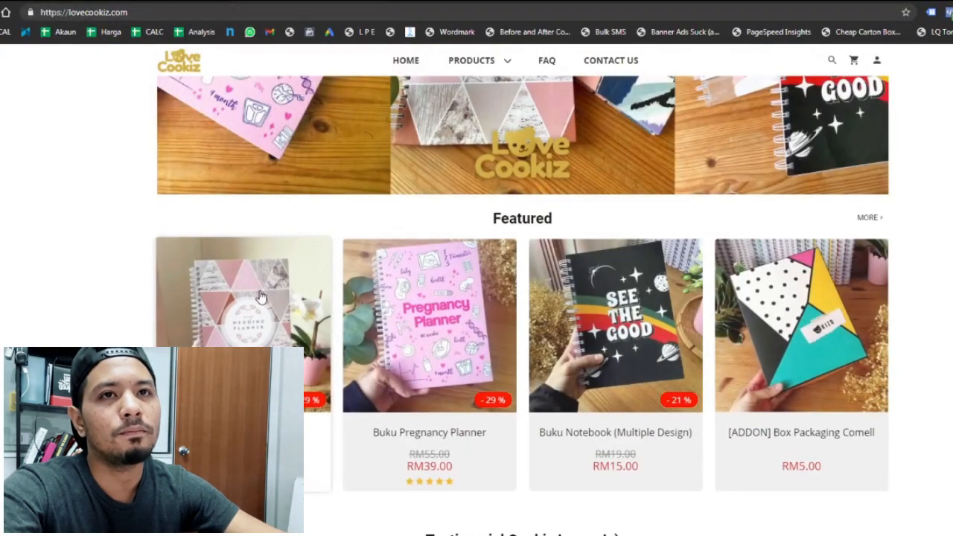
left_click(180, 16)
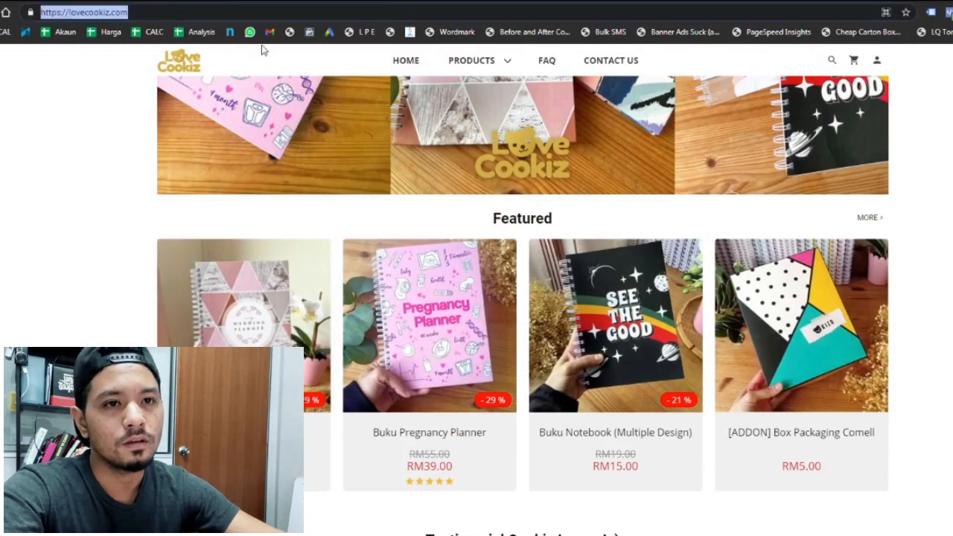
left_click(248, 303)
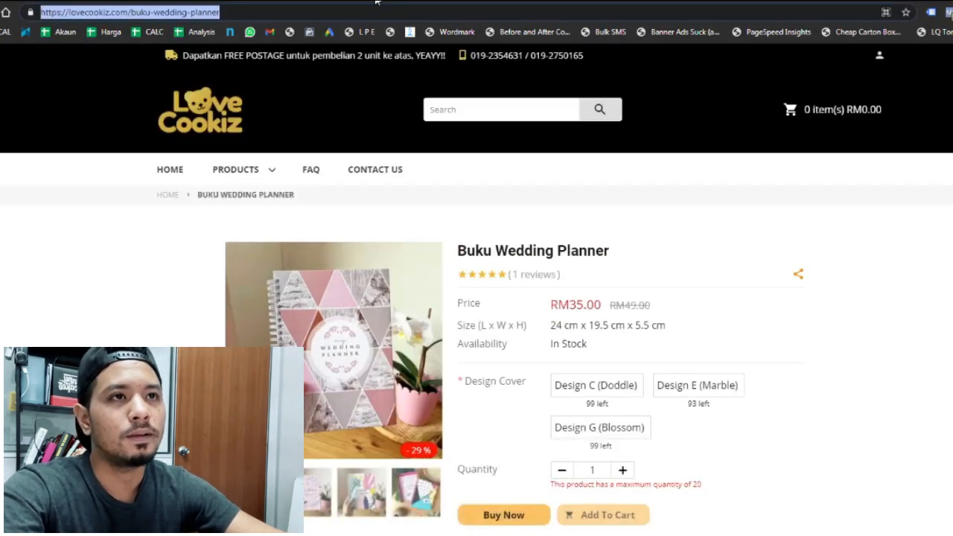
left_click(134, 2)
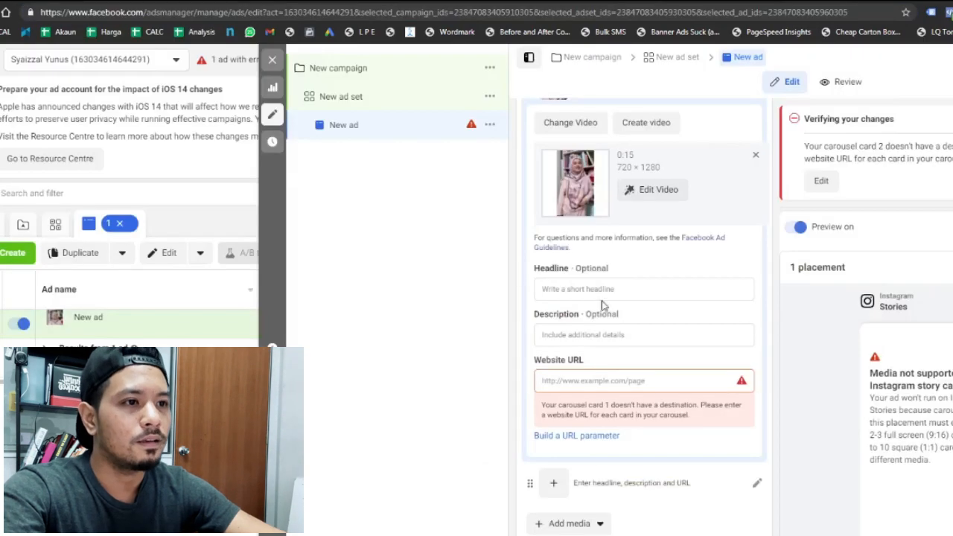
left_click(586, 381)
type("https://lovecookiz.com/buku-wedding-planner")
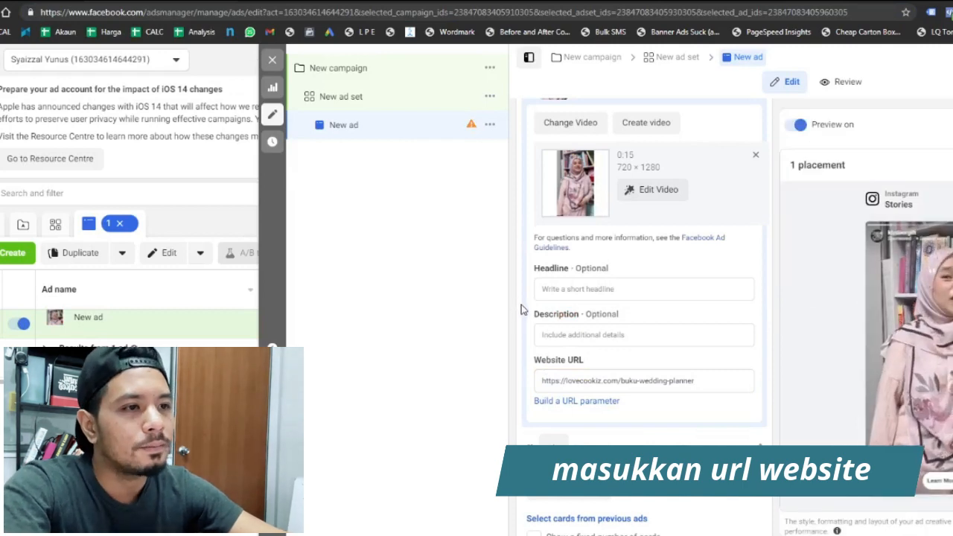
Step: Add another video card to the carousel and upload the clip PYCO9035B to it
scroll(525, 309, "down", 5)
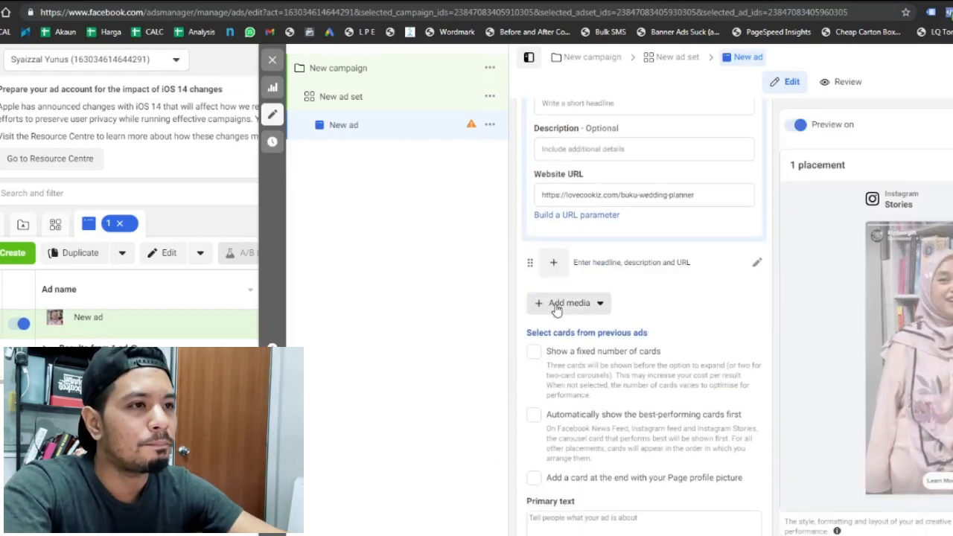
left_click(564, 266)
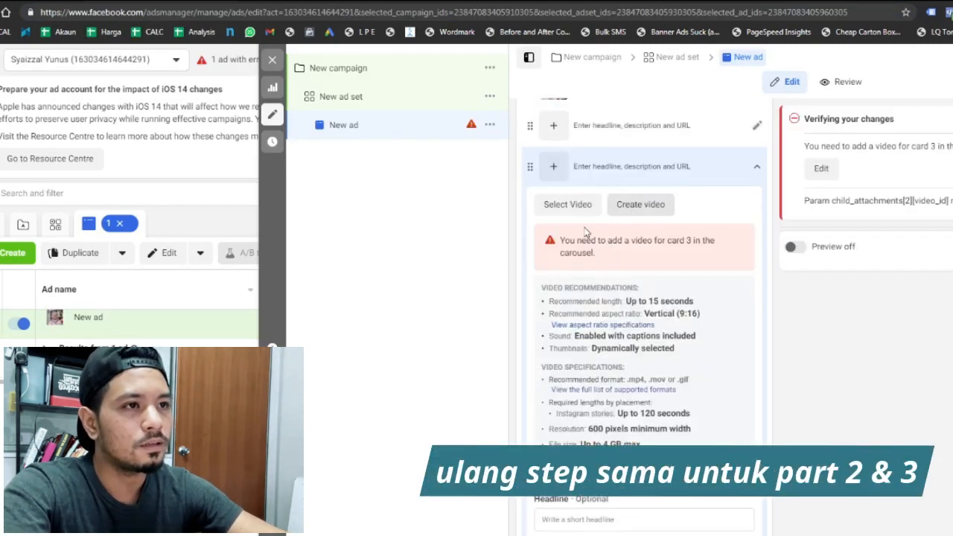
left_click(565, 207)
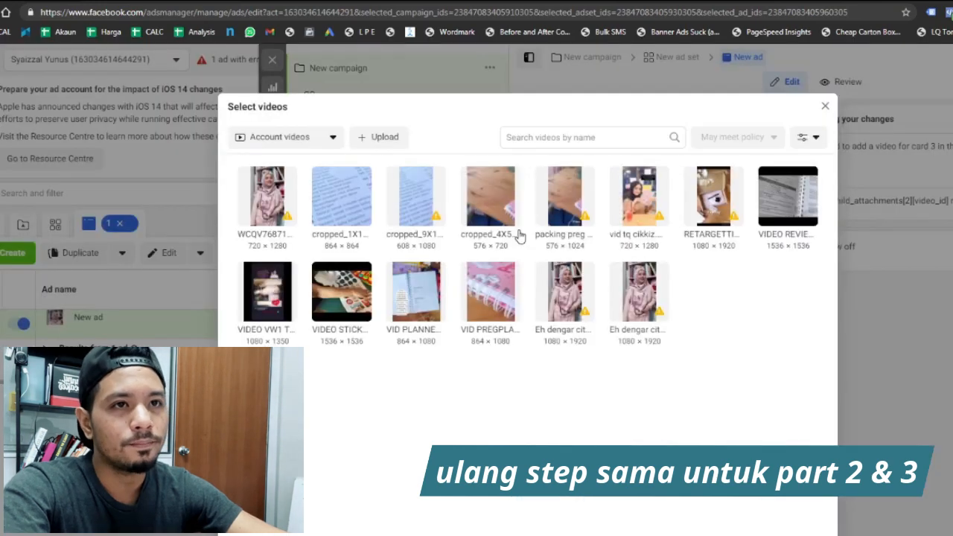
left_click(387, 139)
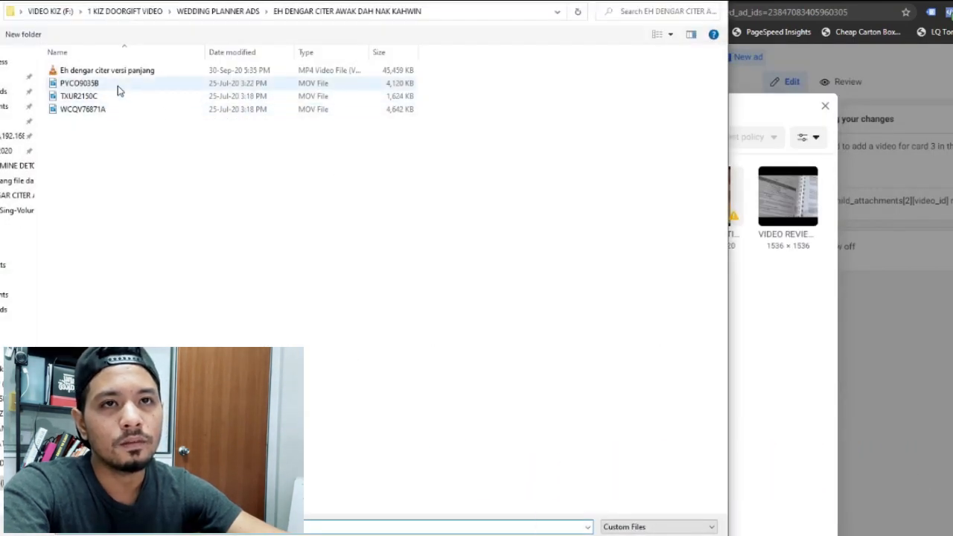
double_click(118, 86)
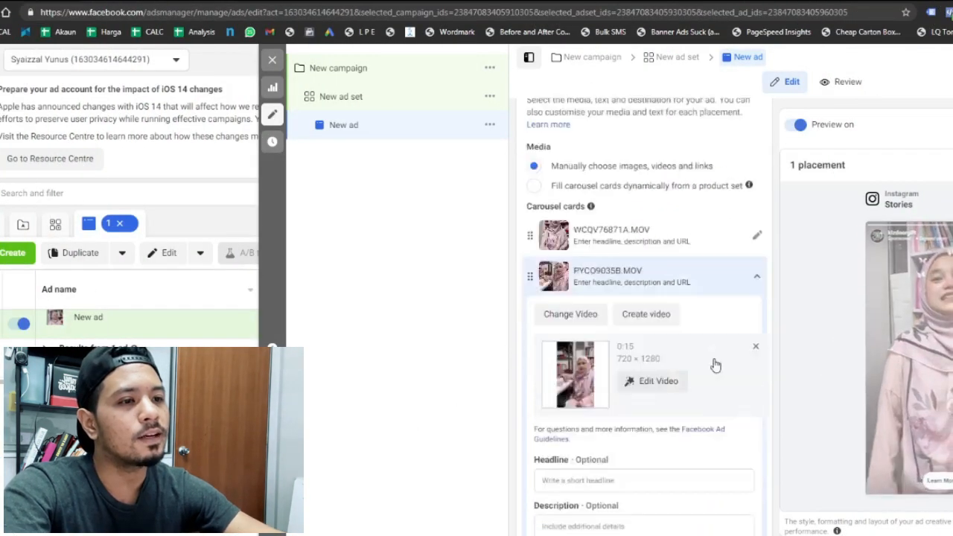
Step: Check the order of the WCQV76871A, PYCO9035B and TXUR2150C carousel cards and each opened card's website URL
scroll(715, 365, "down", 3)
scroll(681, 364, "up", 1)
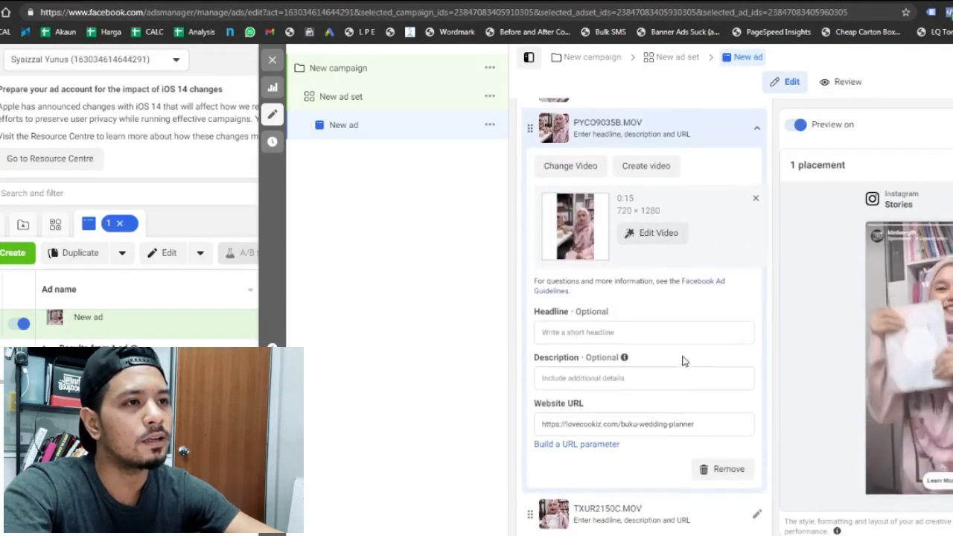
scroll(685, 361, "up", 3)
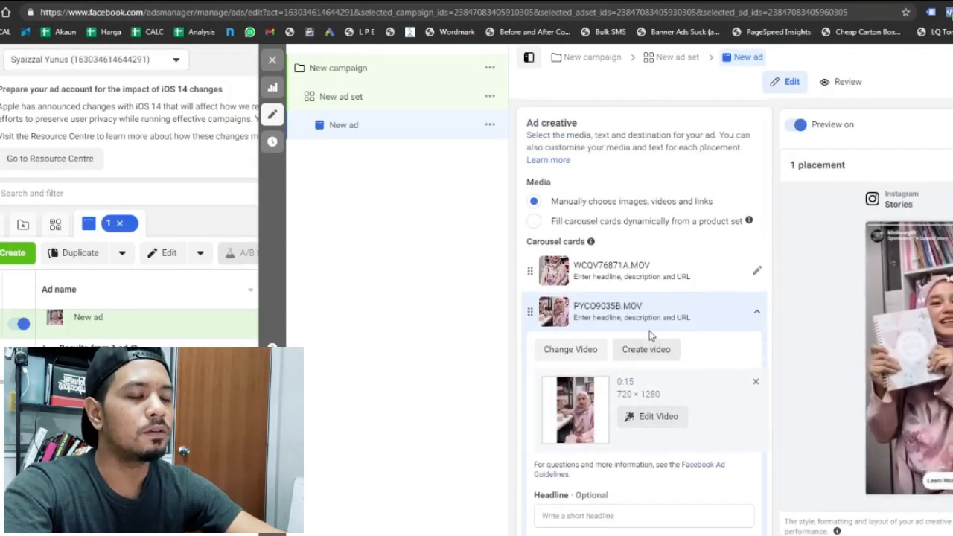
left_click(553, 272)
scroll(593, 355, "down", 5)
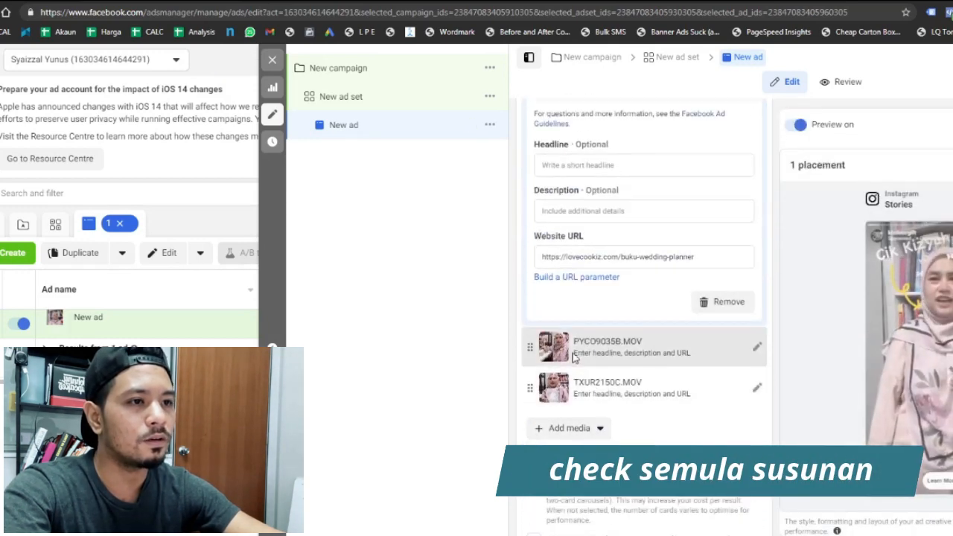
left_click(573, 353)
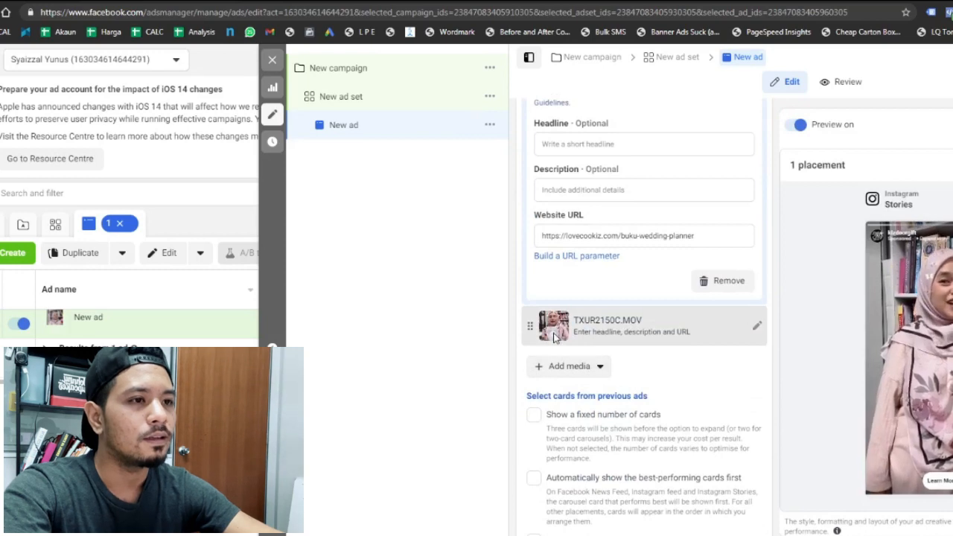
Step: Expand the TXUR2150C.MOV carousel card and check its video, headline, description and website URL
left_click(554, 328)
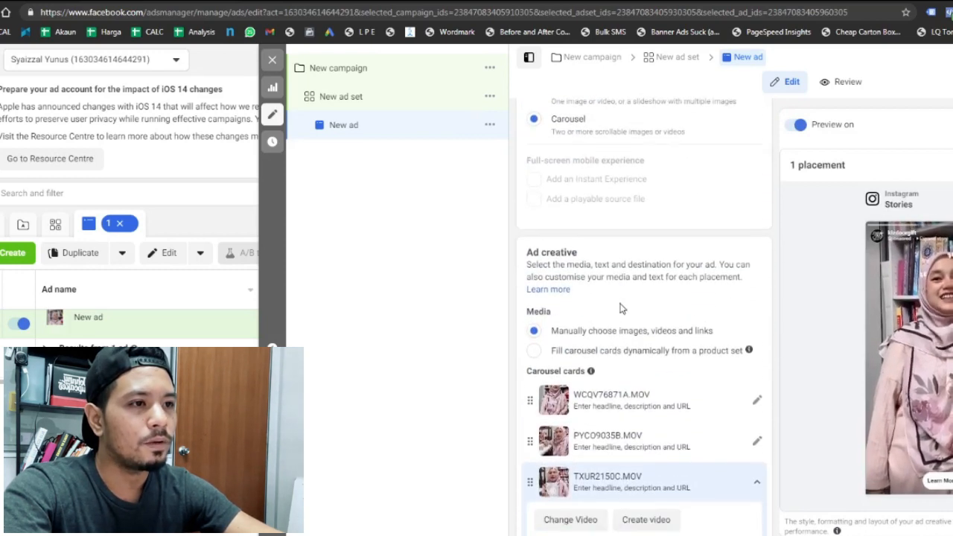
scroll(713, 325, "down", 2)
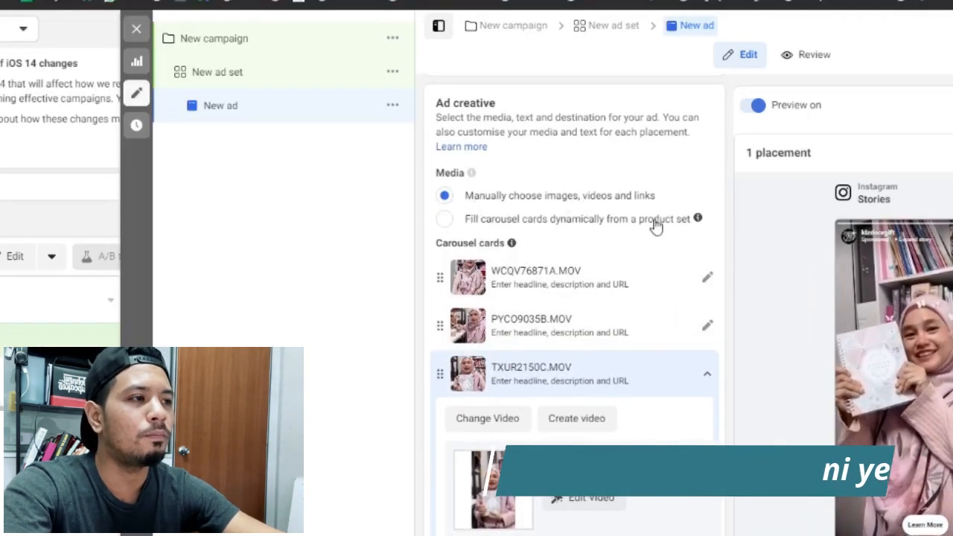
scroll(644, 264, "down", 1)
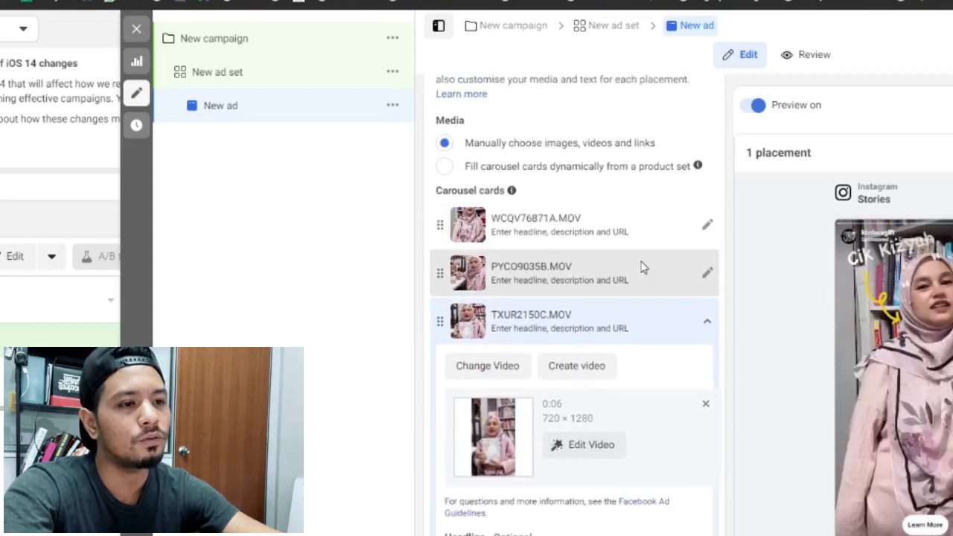
scroll(650, 268, "down", 3)
scroll(605, 256, "down", 3)
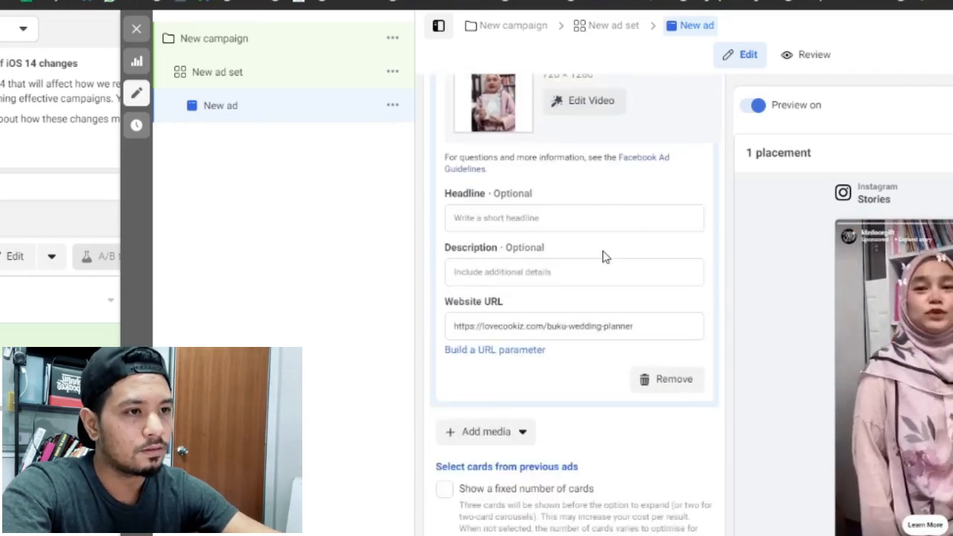
Step: Review the rest of the ad setup: carousel card options, primary text, See more URL, call to action, tracking and format
scroll(604, 255, "down", 2)
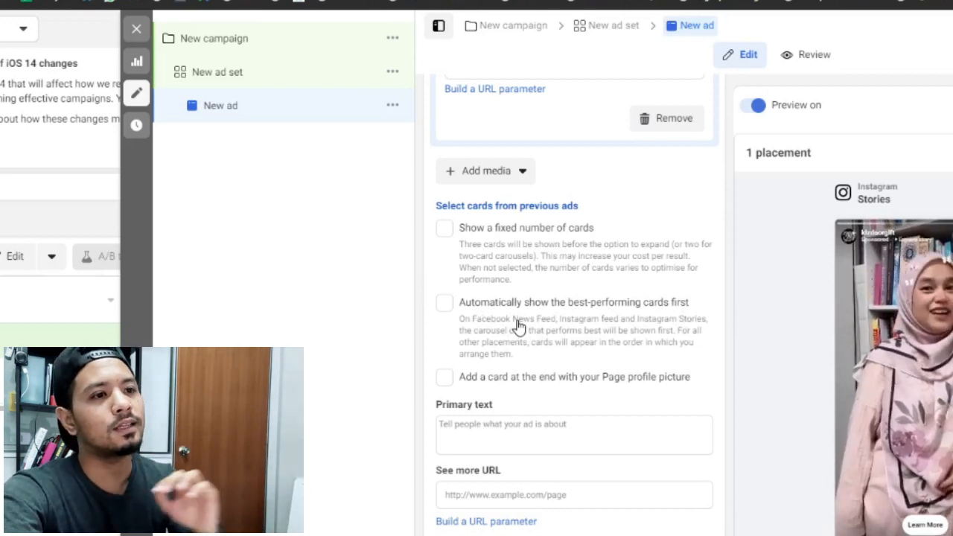
scroll(520, 328, "down", 1)
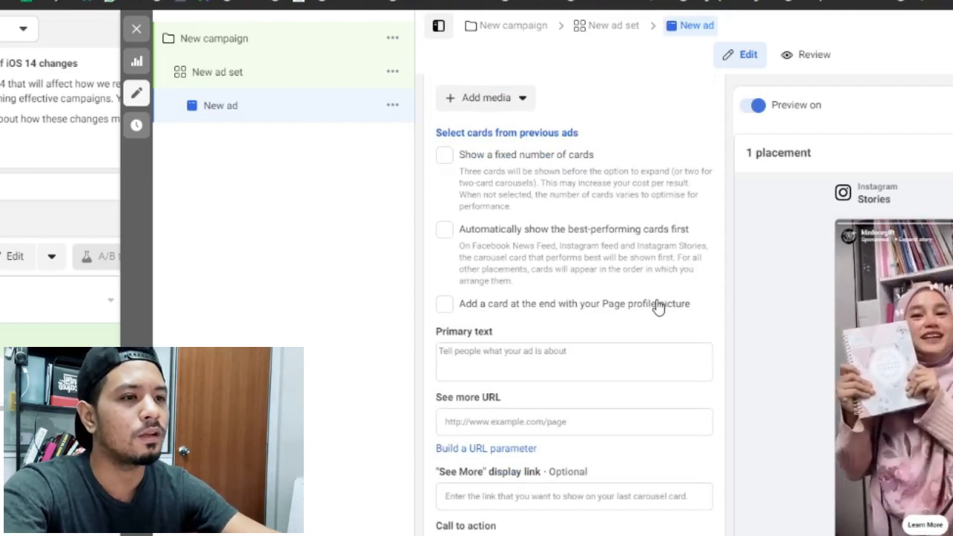
scroll(659, 307, "down", 2)
scroll(609, 370, "down", 2)
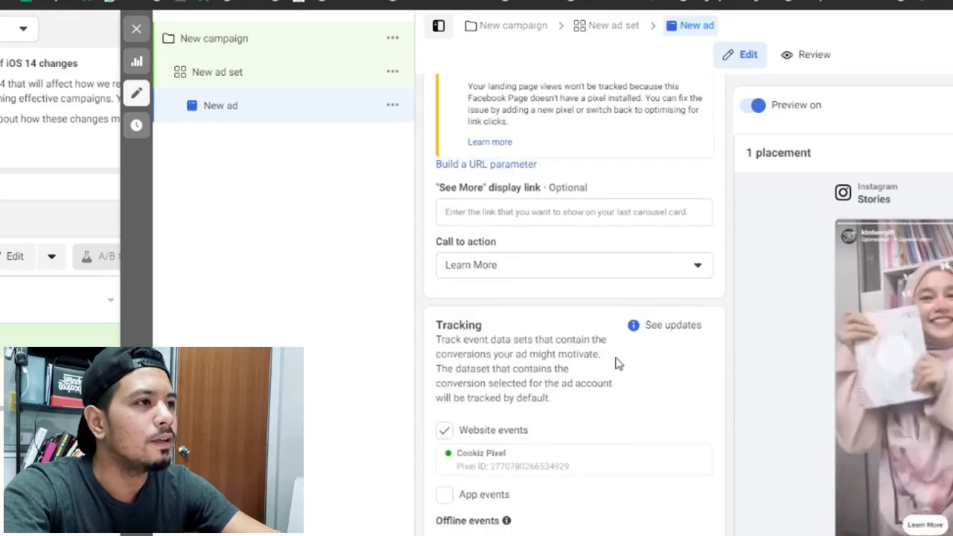
scroll(617, 363, "up", 10)
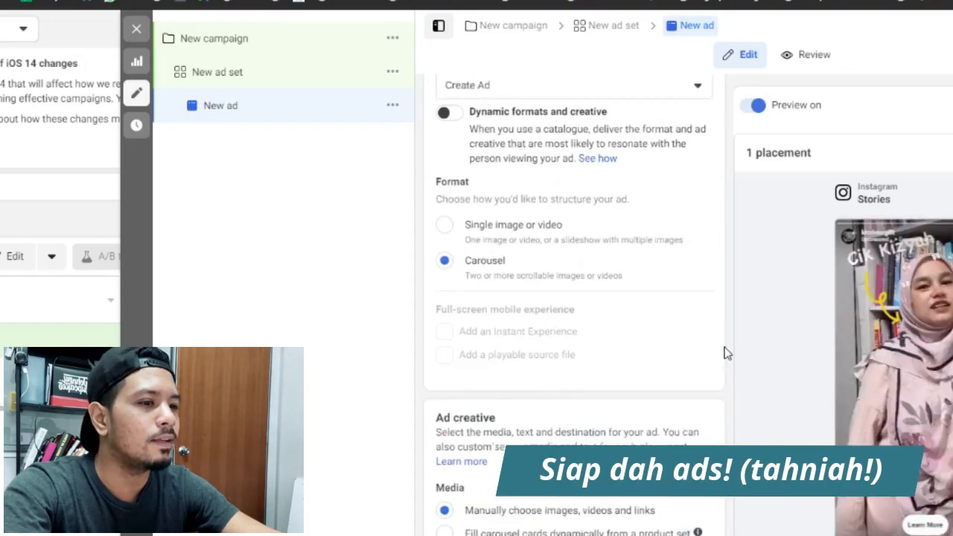
scroll(722, 365, "down", 10)
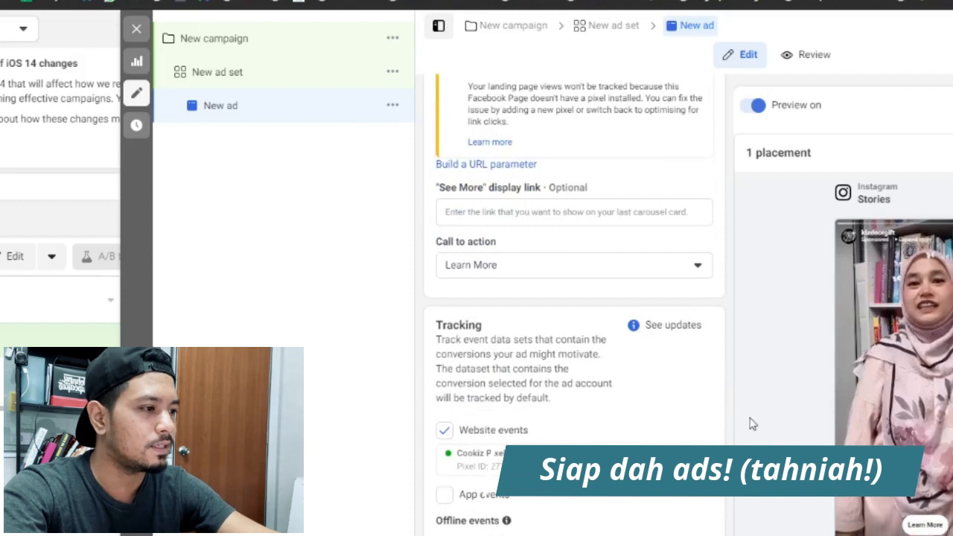